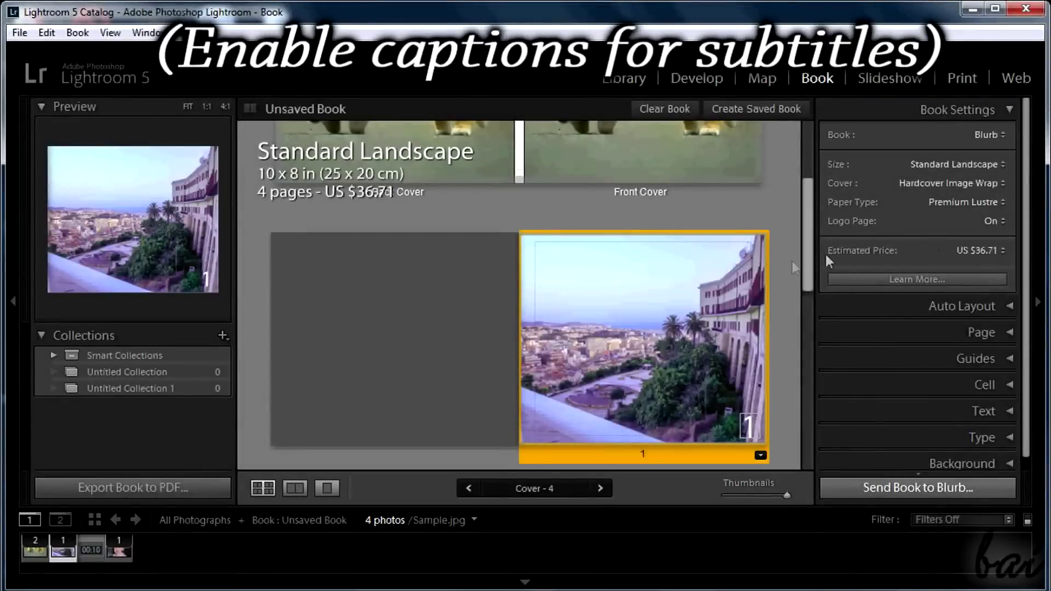
# Scroll down through the book's pages
pyautogui.moveTo(807, 248); pyautogui.dragTo(803, 307)
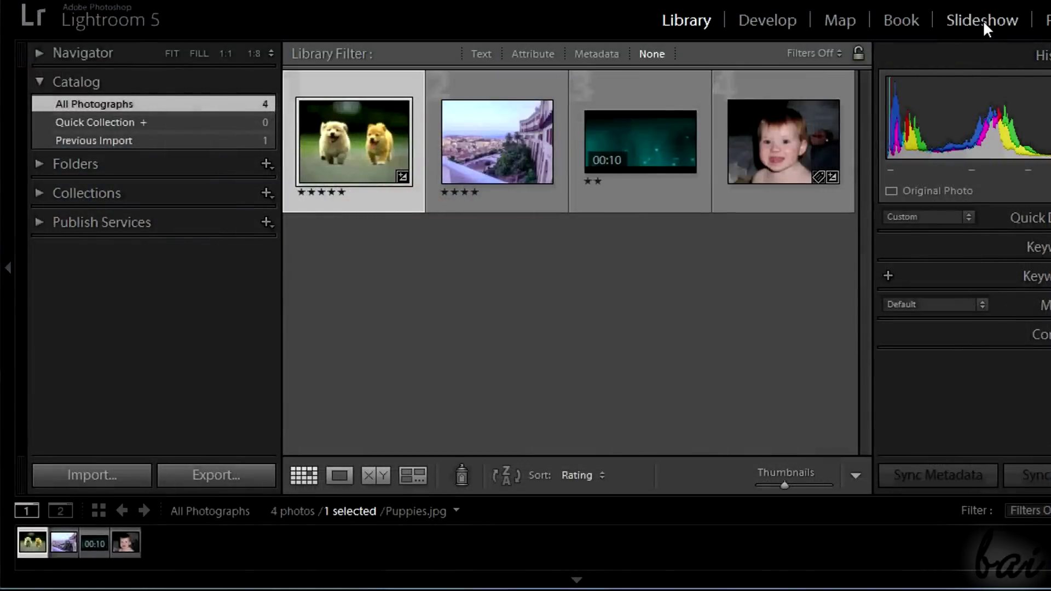
# Switch to the Book module and remove every photo from the book with Clear Book
pyautogui.click(895, 17)
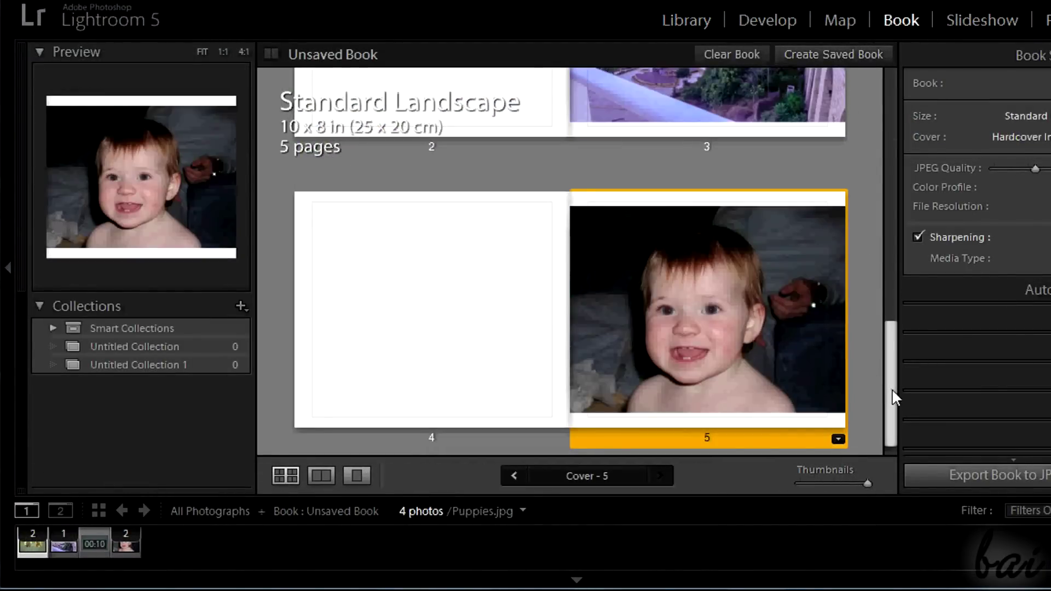
pyautogui.moveTo(892, 397); pyautogui.dragTo(885, 131)
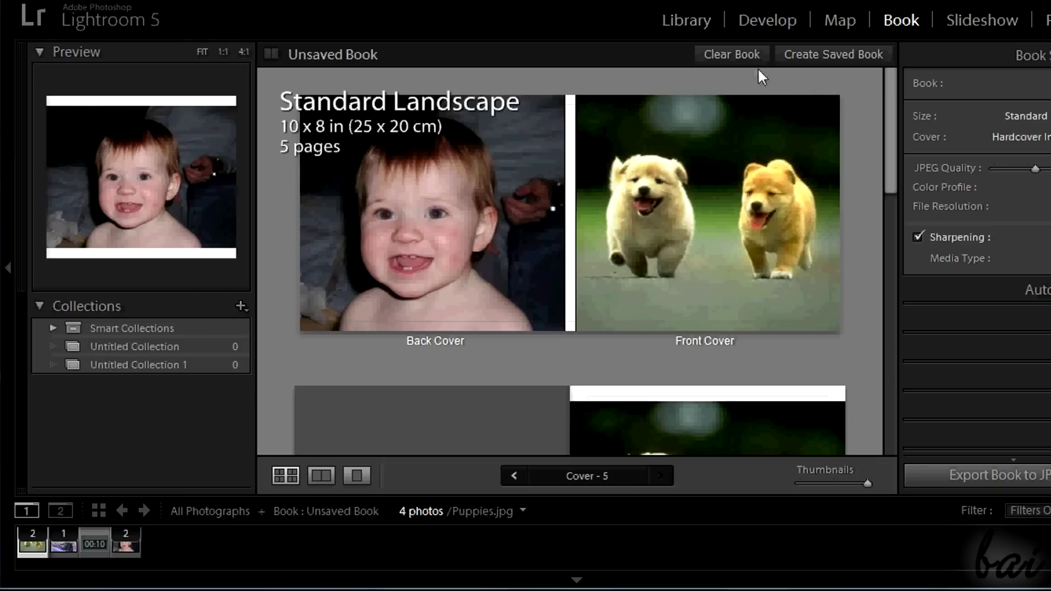
pyautogui.click(734, 54)
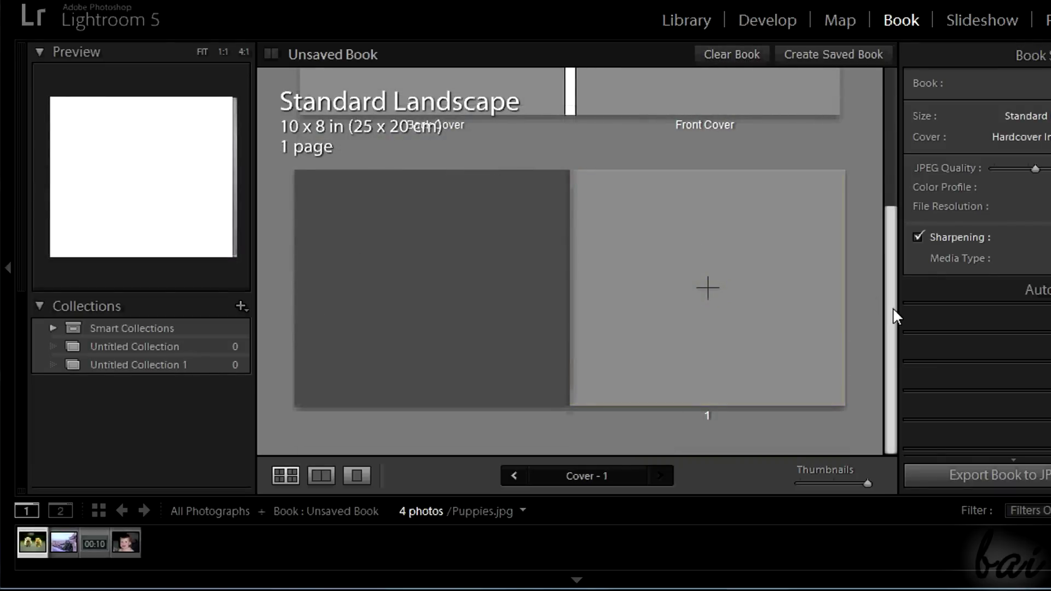
pyautogui.moveTo(893, 314); pyautogui.dragTo(889, 121)
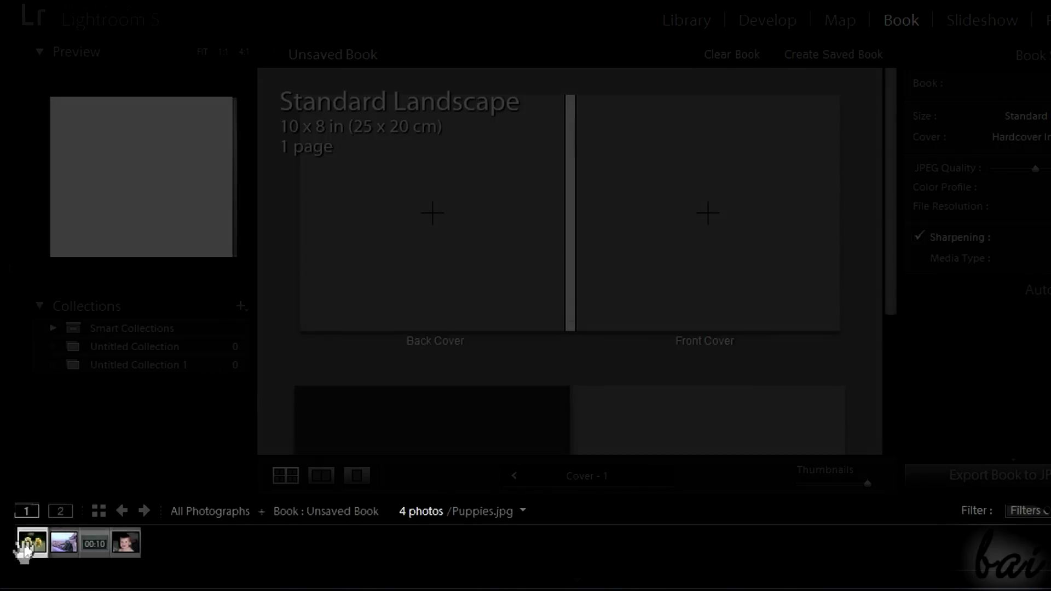
# In the Library grid, select the city photo, the video clip and the baby photo
pyautogui.click(63, 542)
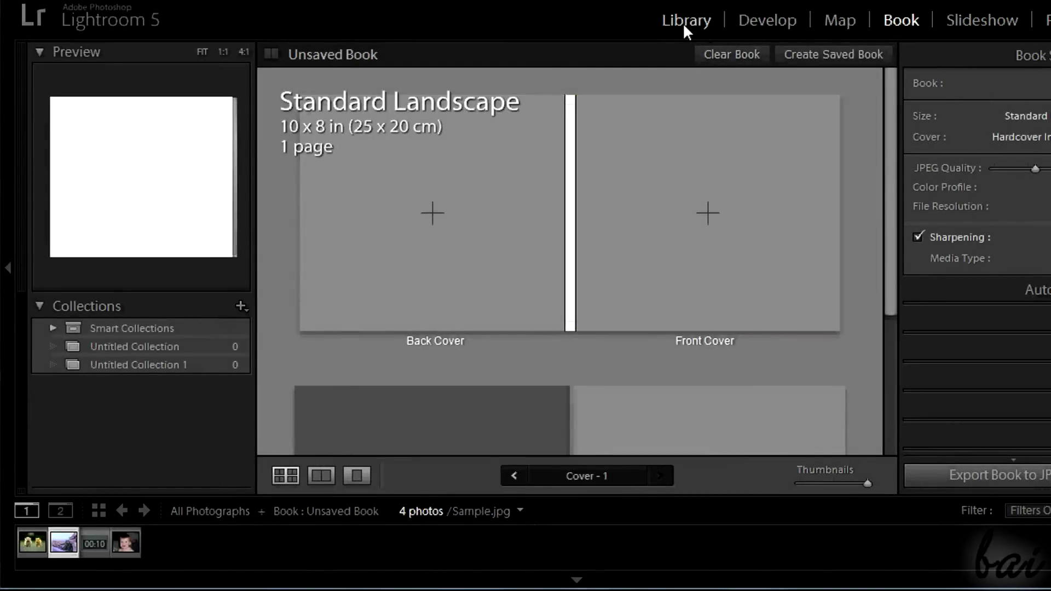
pyautogui.click(682, 22)
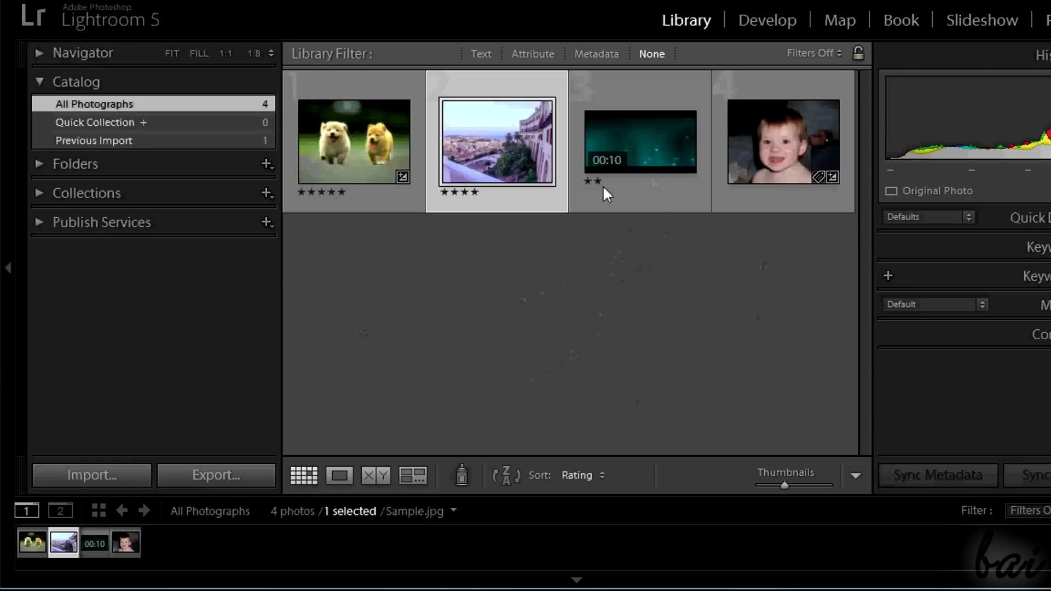
pyautogui.press('Left')
pyautogui.click(668, 123)
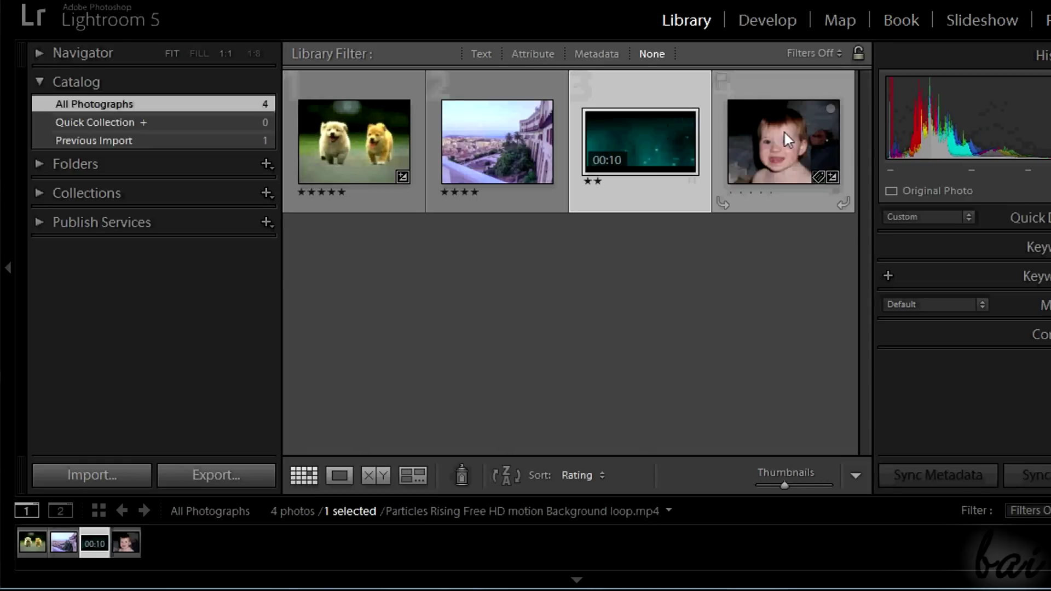
pyautogui.click(783, 130)
pyautogui.hotkey('ctrl', 'alt', '4')
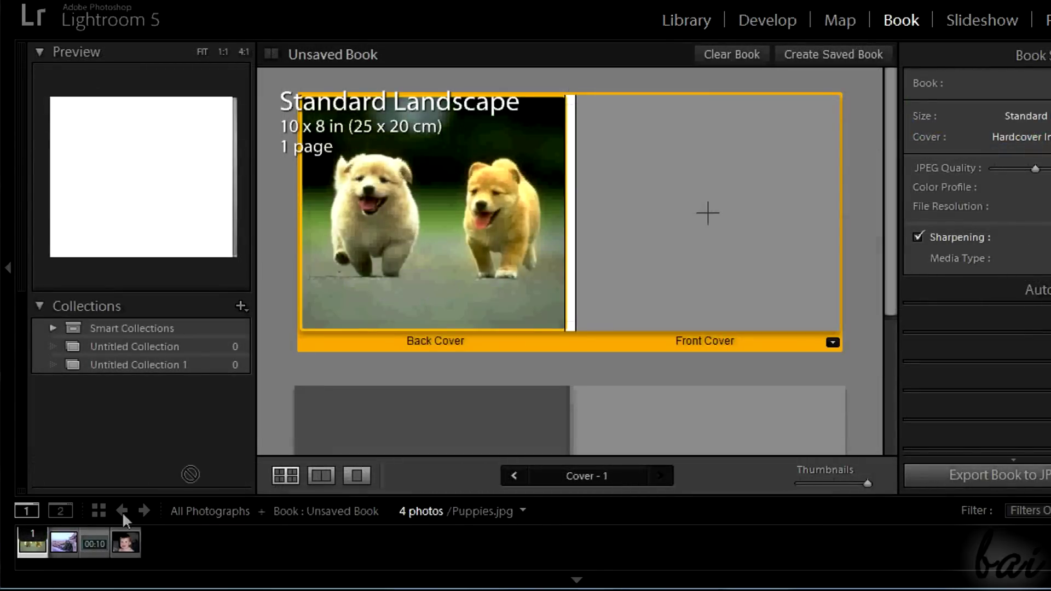
# Place the puppies photo on the book cover and the city photo on page 1
pyautogui.moveTo(31, 542); pyautogui.dragTo(706, 235)
pyautogui.moveTo(891, 247); pyautogui.dragTo(884, 352)
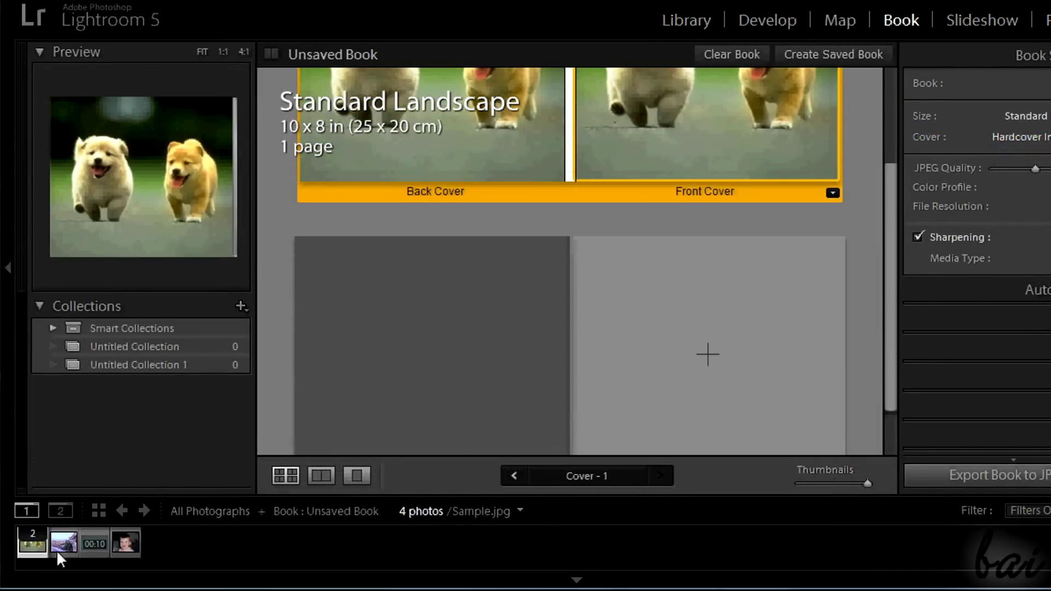
pyautogui.moveTo(59, 558); pyautogui.dragTo(755, 336)
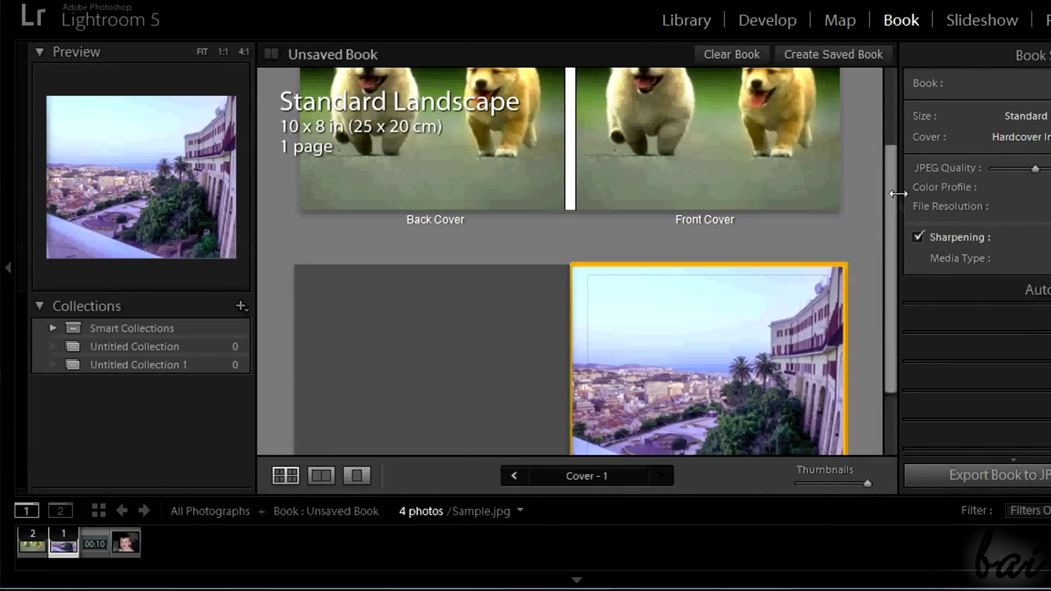
pyautogui.press('Delete')
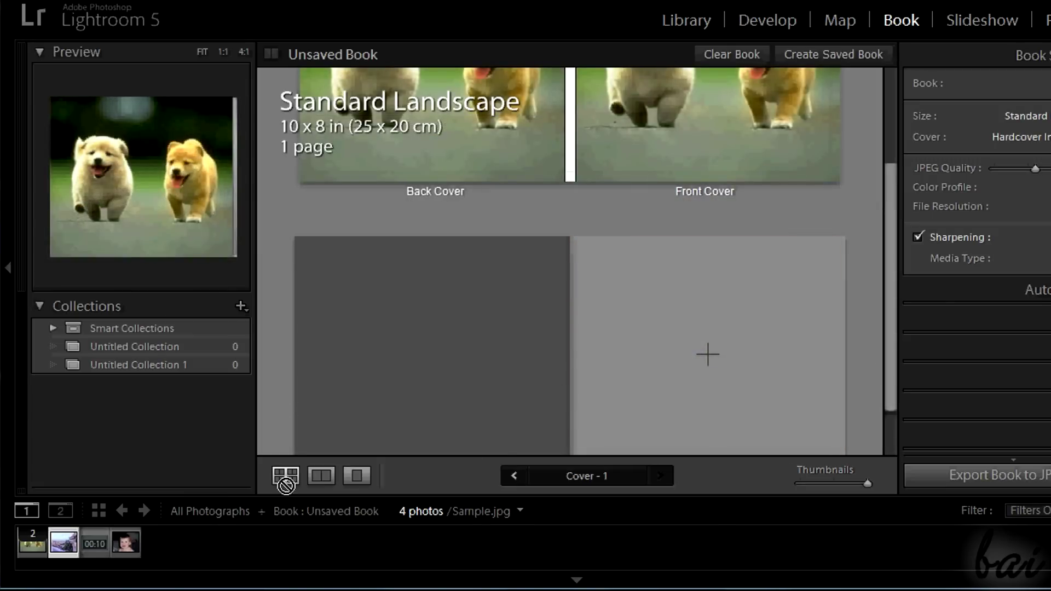
pyautogui.moveTo(286, 484); pyautogui.dragTo(753, 282)
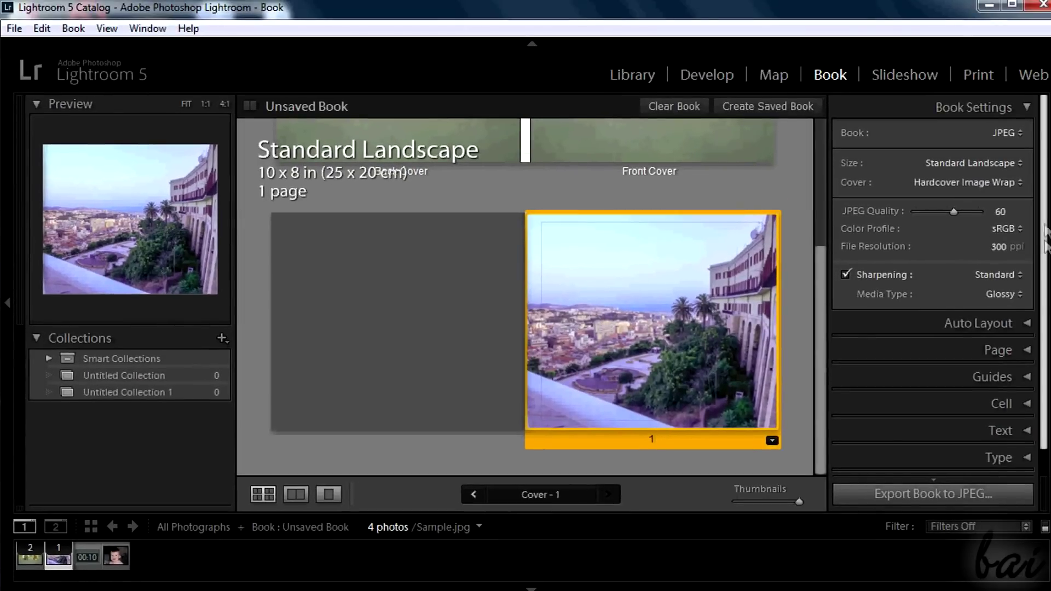
pyautogui.click(1029, 107)
# Add a second page to the book and put the baby photo on it
pyautogui.click(1025, 161)
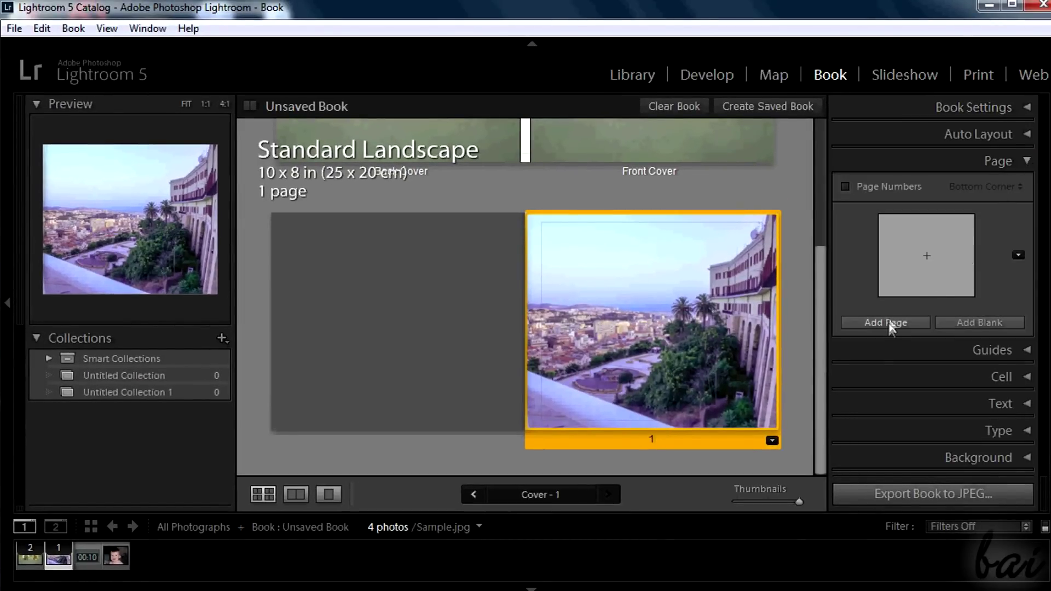
pyautogui.click(888, 323)
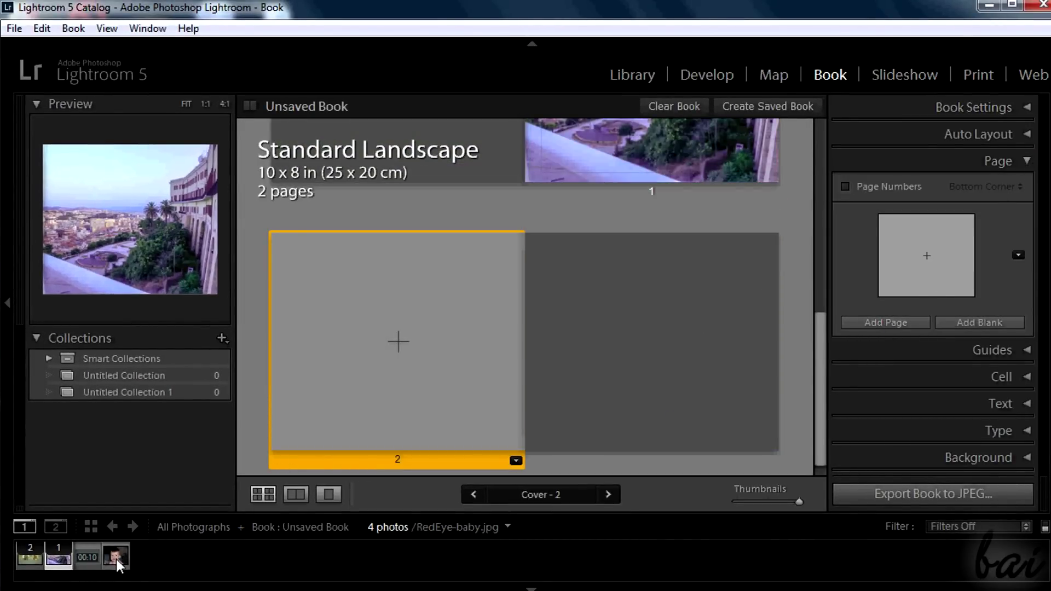
pyautogui.moveTo(118, 563); pyautogui.dragTo(304, 395)
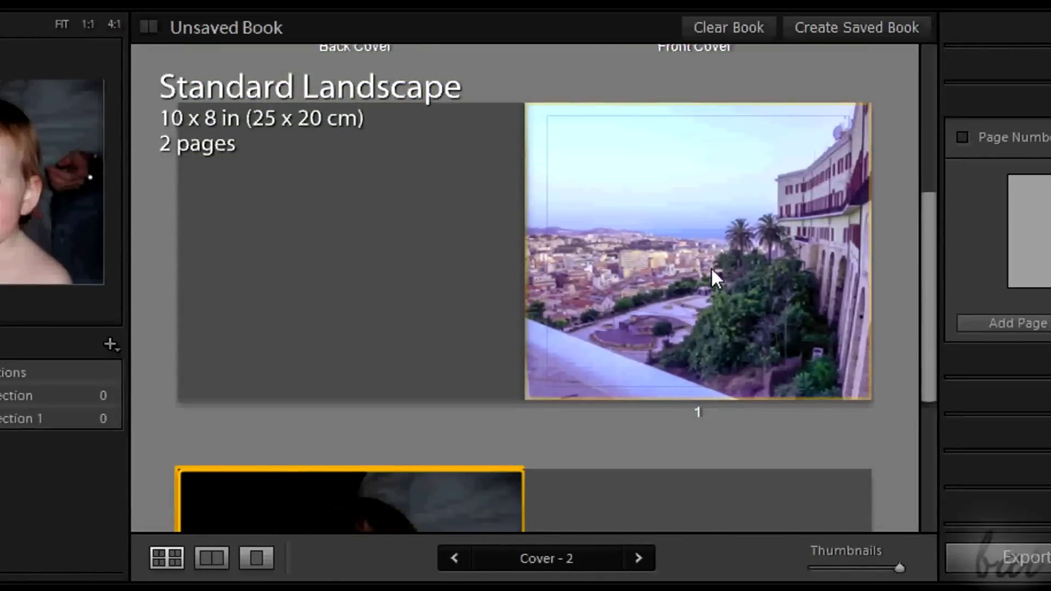
# Reframe the city photo on page 1 by shifting and zooming it within its frame
pyautogui.click(710, 266)
pyautogui.moveTo(697, 246); pyautogui.dragTo(764, 249)
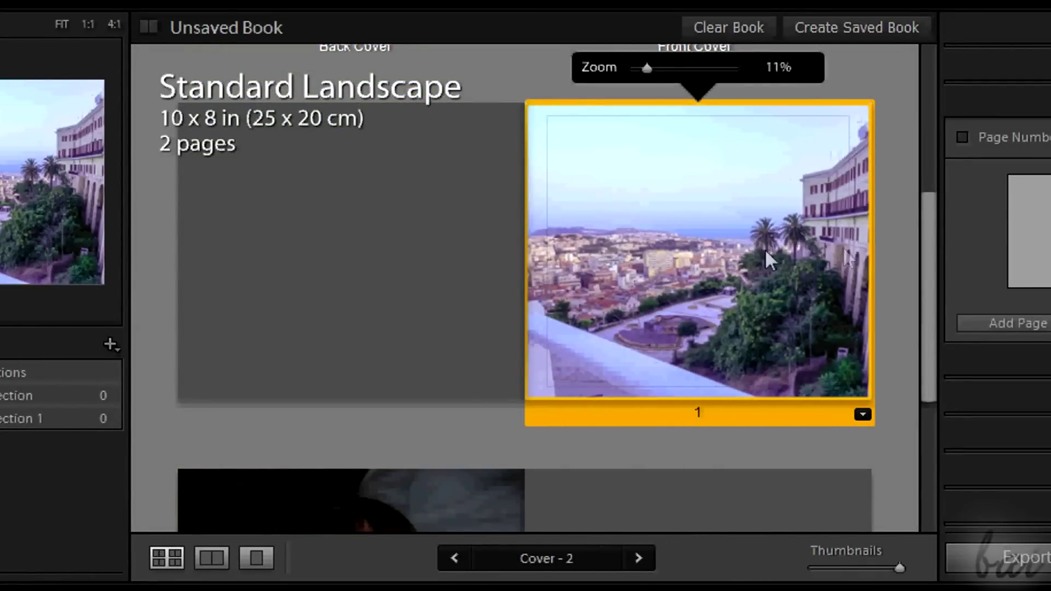
pyautogui.moveTo(643, 71)
pyautogui.mouseDown()
pyautogui.moveTo(717, 68)
pyautogui.moveTo(617, 71)
pyautogui.moveTo(646, 77)
pyautogui.mouseUp()
pyautogui.scroll(2, 743, 364)
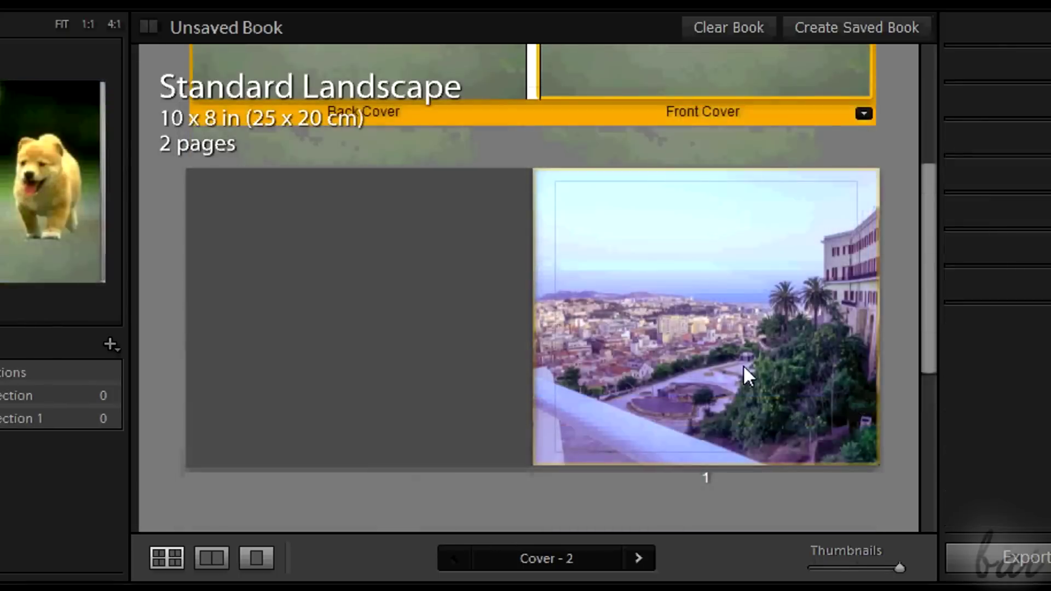
# Enlarge page 1 and apply the 2 Photos layout with a text area beside each picture
pyautogui.doubleClick(714, 419)
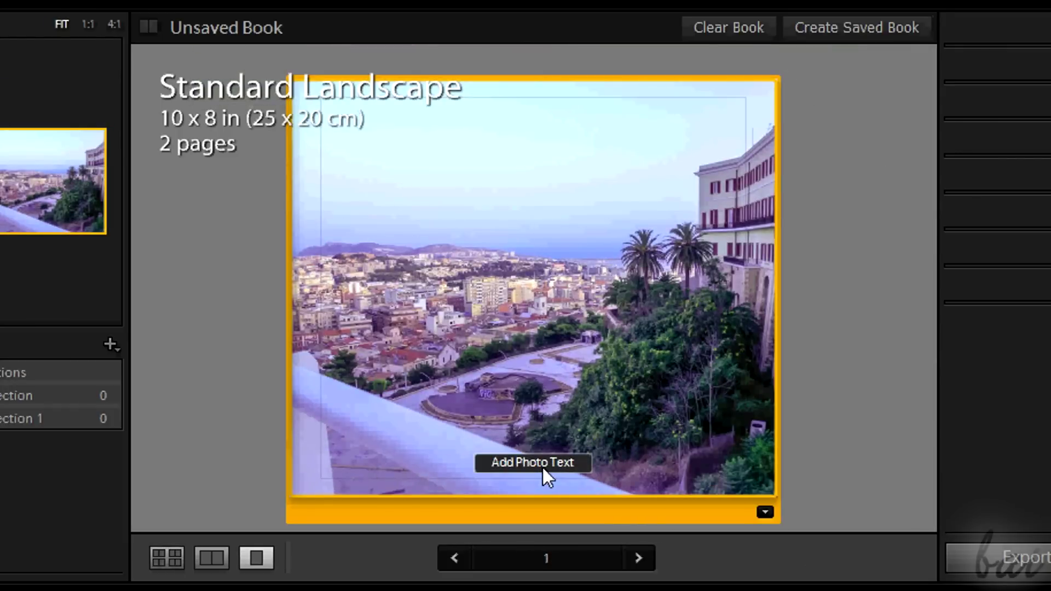
pyautogui.click(544, 469)
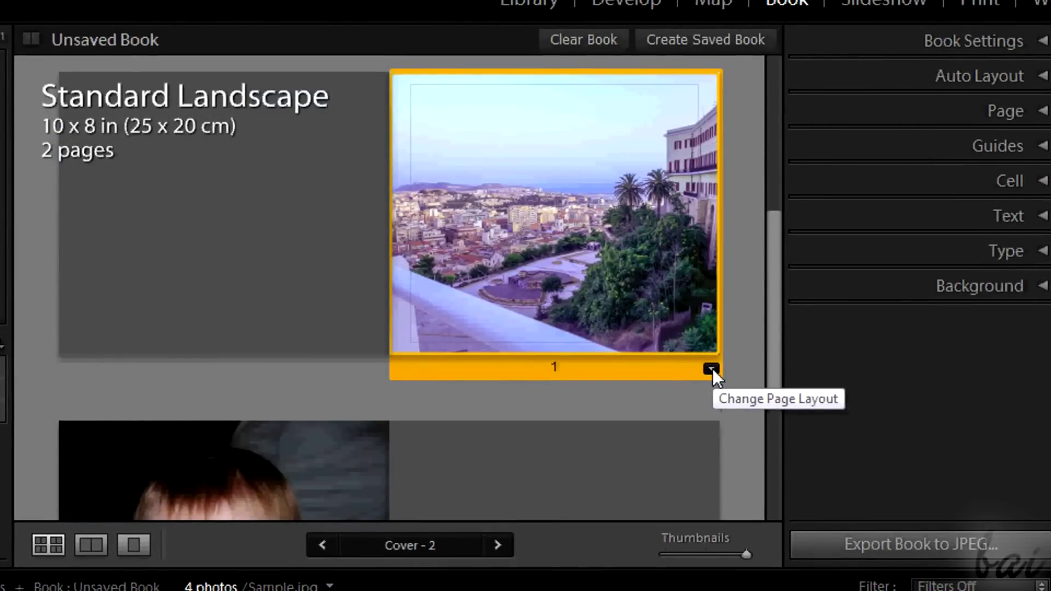
pyautogui.click(712, 370)
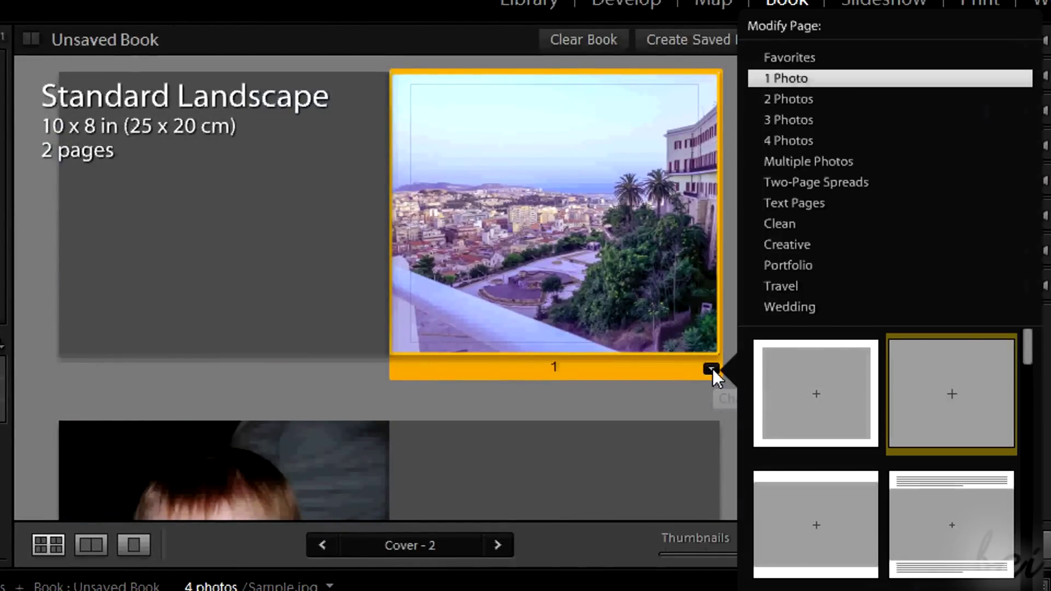
pyautogui.click(807, 103)
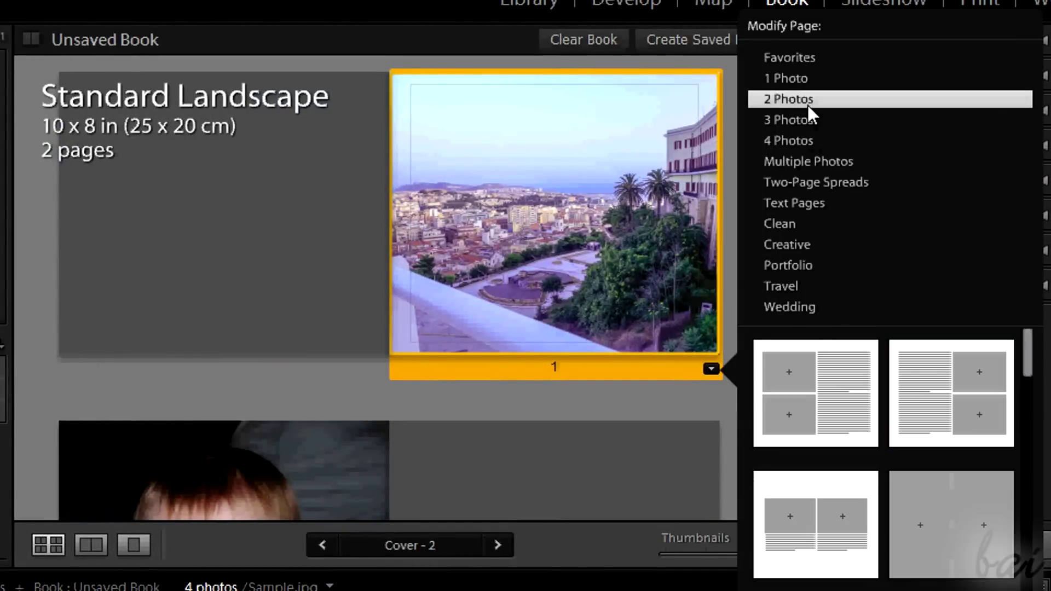
pyautogui.click(837, 399)
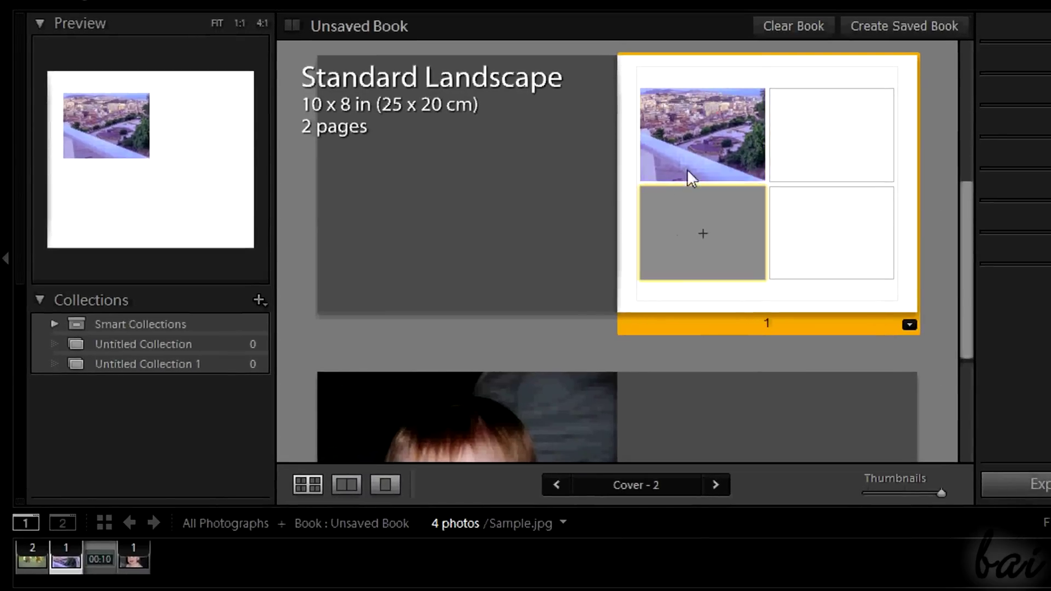
pyautogui.click(437, 283)
# Place the baby photo in the empty lower cell of page 1
pyautogui.moveTo(131, 566); pyautogui.dragTo(674, 188)
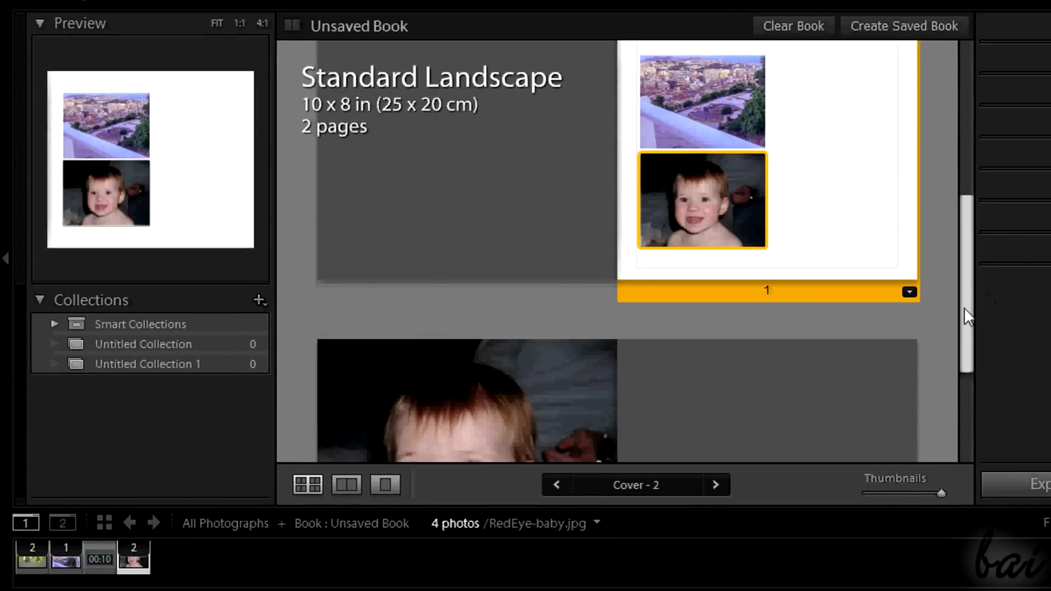
pyautogui.moveTo(964, 307); pyautogui.dragTo(968, 251)
pyautogui.click(848, 211)
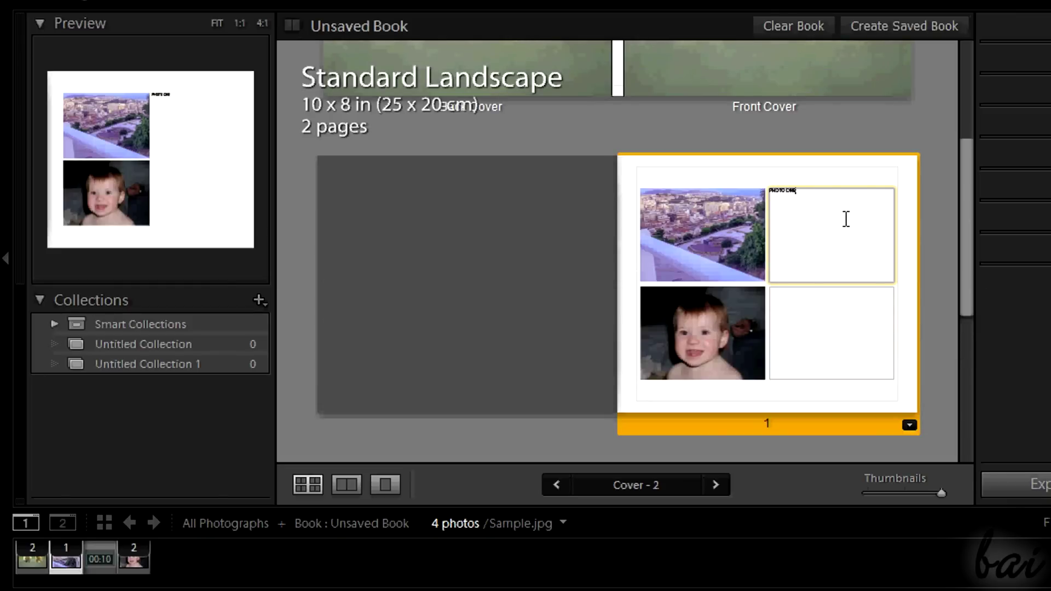
pyautogui.click(841, 351)
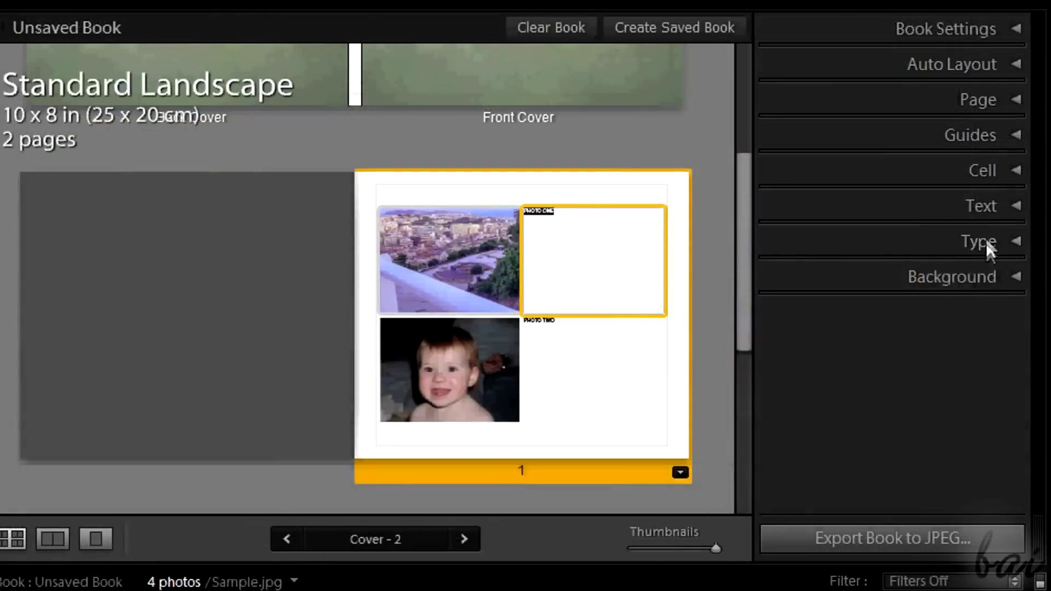
# Enlarge the PHOTO ONE and PHOTO TWO captions, bringing PHOTO TWO to 53 pt
pyautogui.click(985, 237)
pyautogui.moveTo(849, 406); pyautogui.dragTo(880, 405)
pyautogui.click(554, 329)
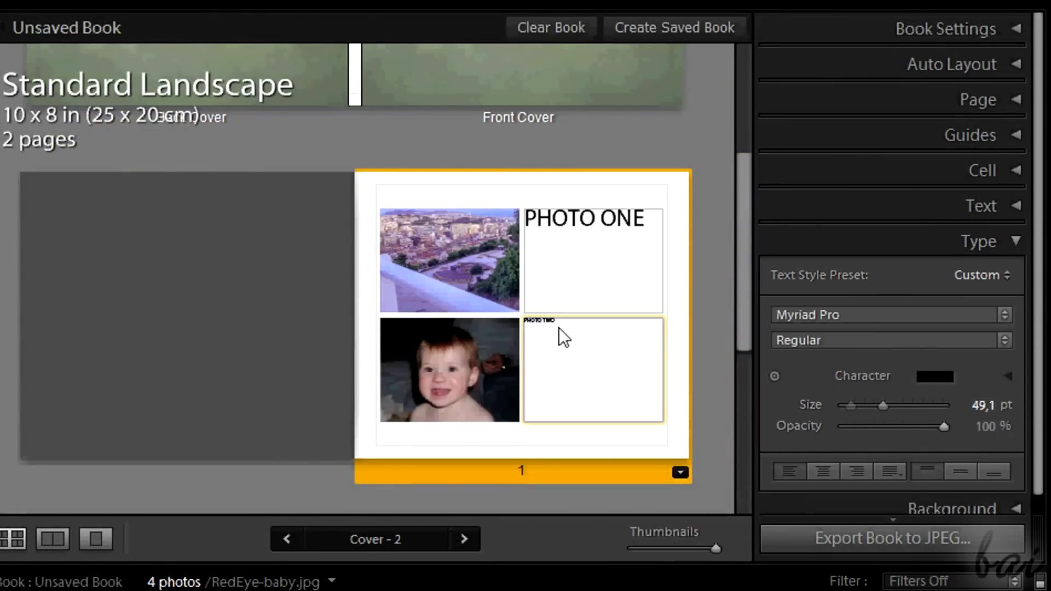
pyautogui.click(564, 336)
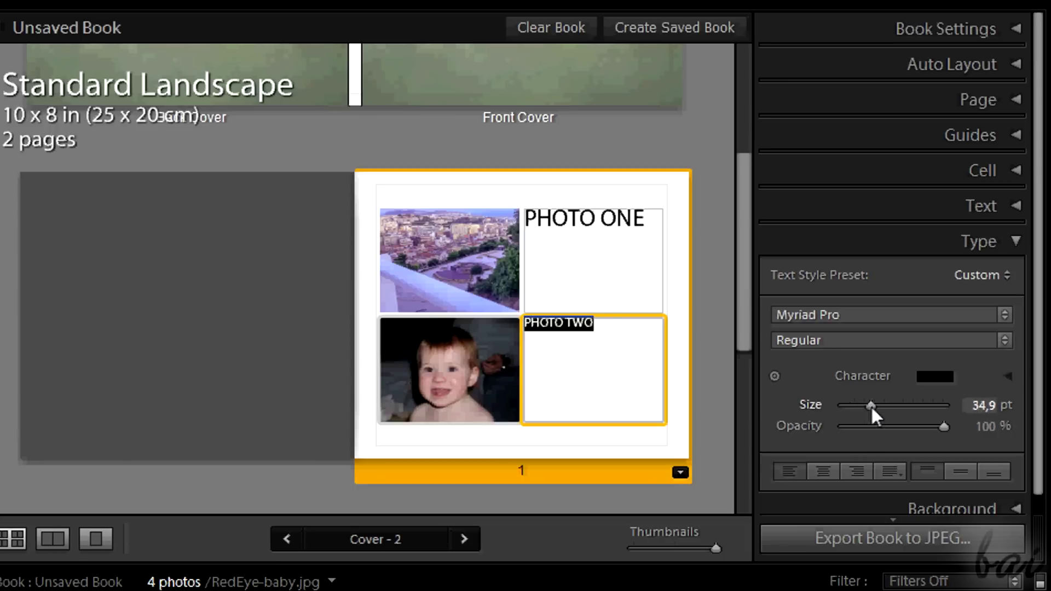
pyautogui.moveTo(870, 405); pyautogui.dragTo(886, 406)
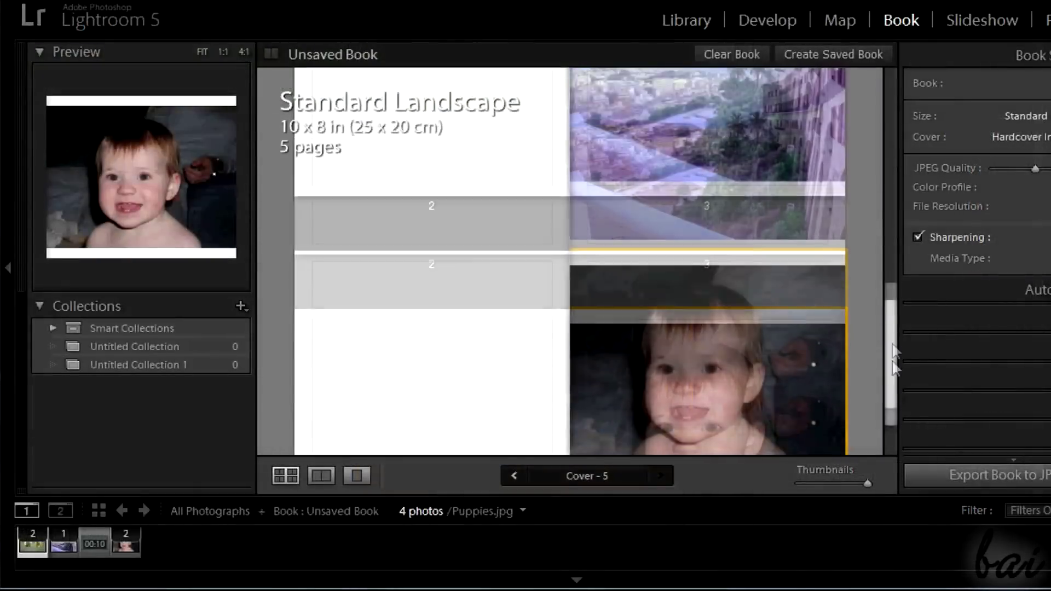
# Set the book output type to PDF in Book Settings
pyautogui.moveTo(889, 383); pyautogui.dragTo(885, 107)
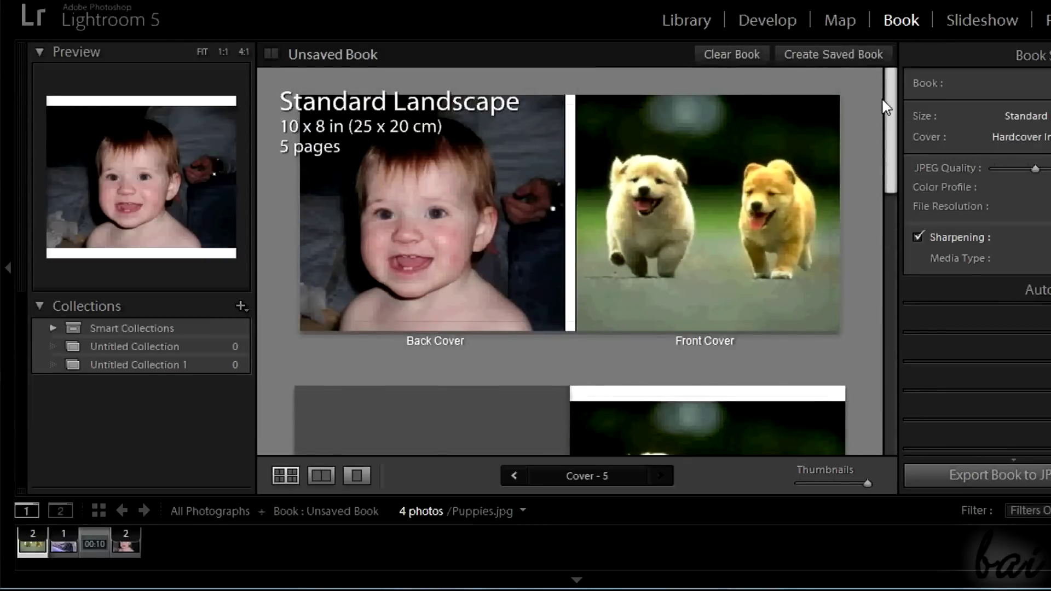
pyautogui.click(735, 51)
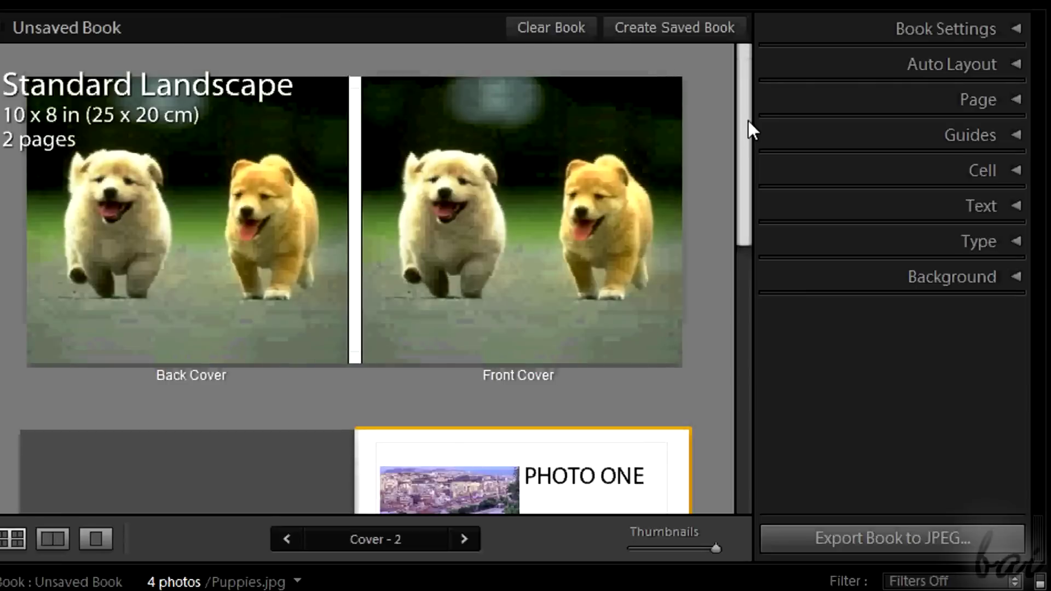
pyautogui.click(1006, 30)
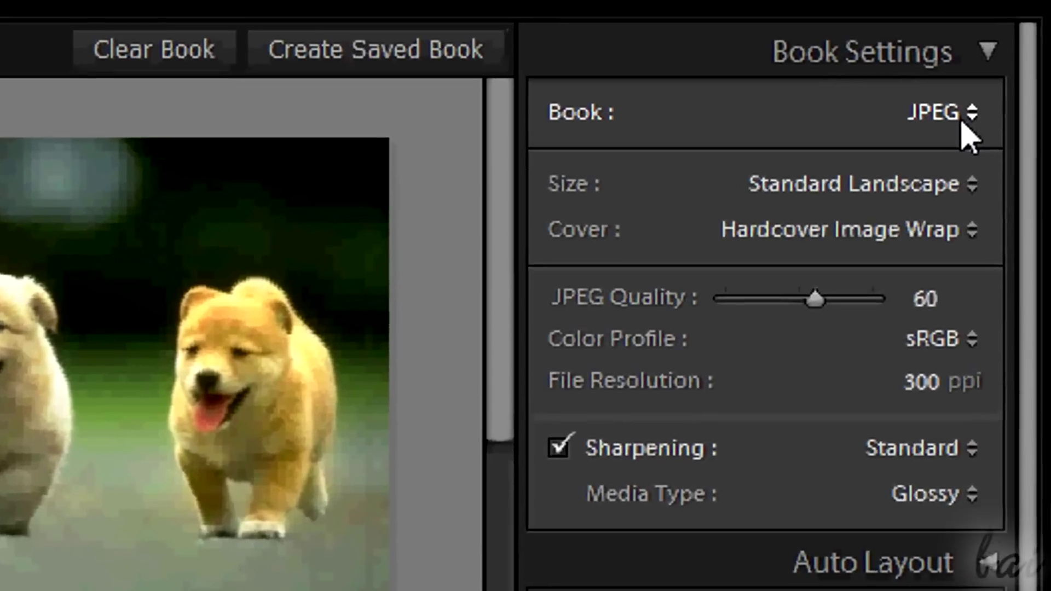
pyautogui.click(963, 122)
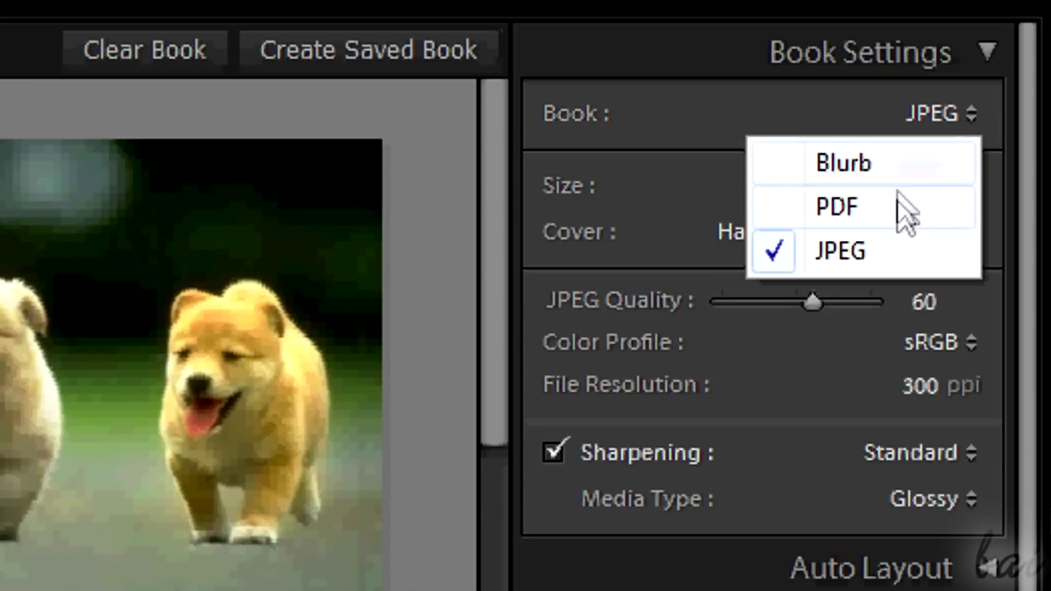
pyautogui.click(923, 216)
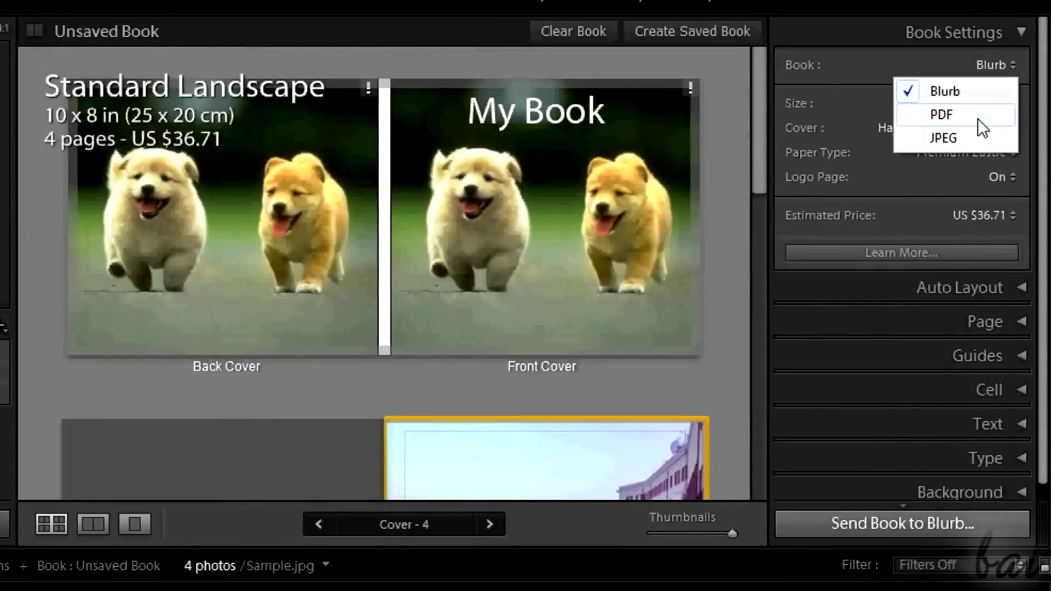
pyautogui.click(979, 115)
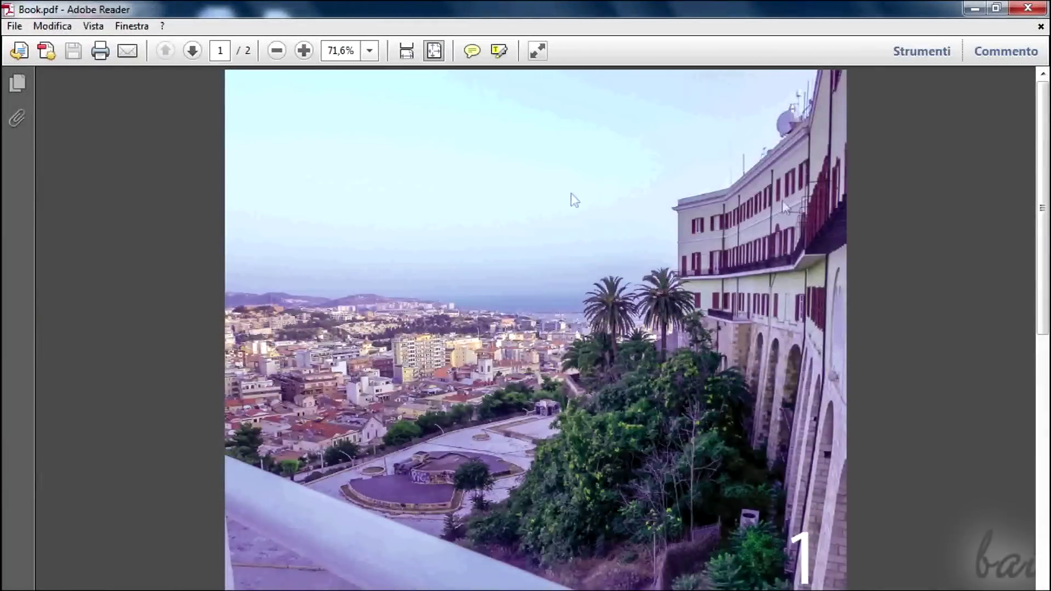
# Review the exported Book Cover.pdf, then set the book output back to JPEG
pyautogui.moveTo(1047, 279); pyautogui.dragTo(1042, 339)
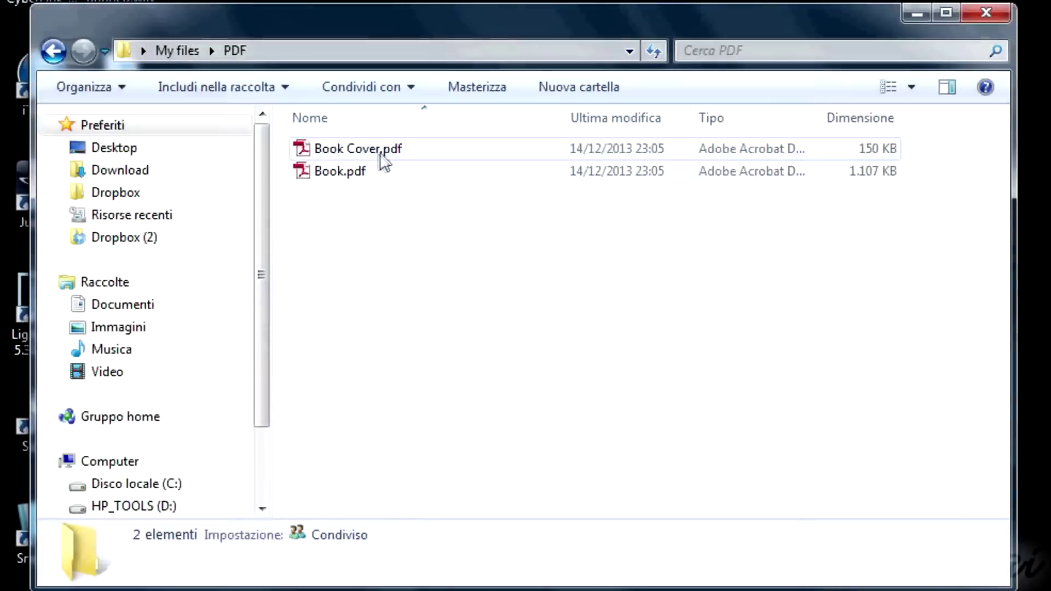
pyautogui.click(383, 151)
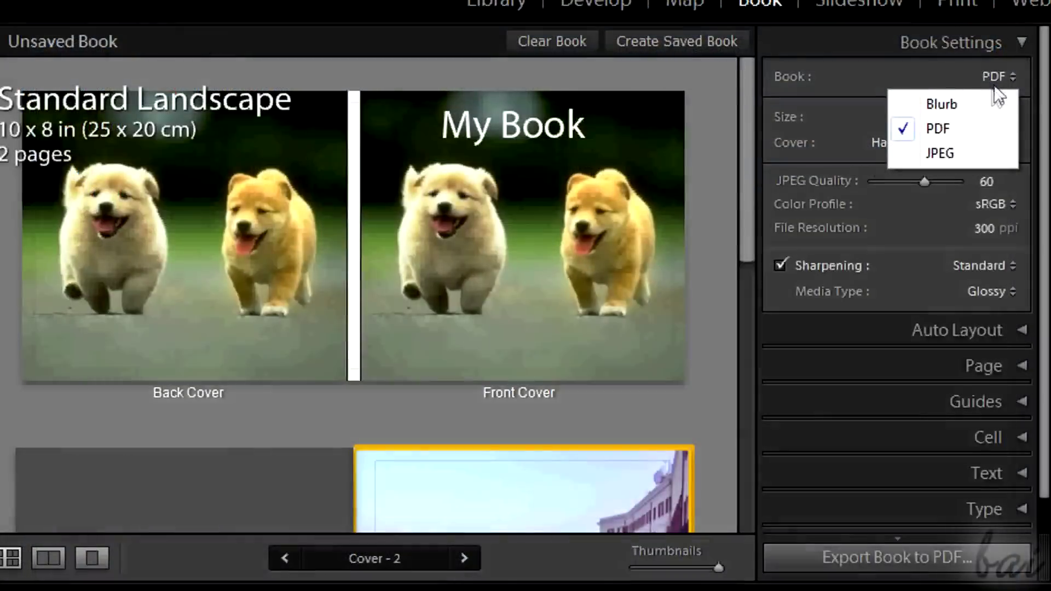
pyautogui.click(967, 151)
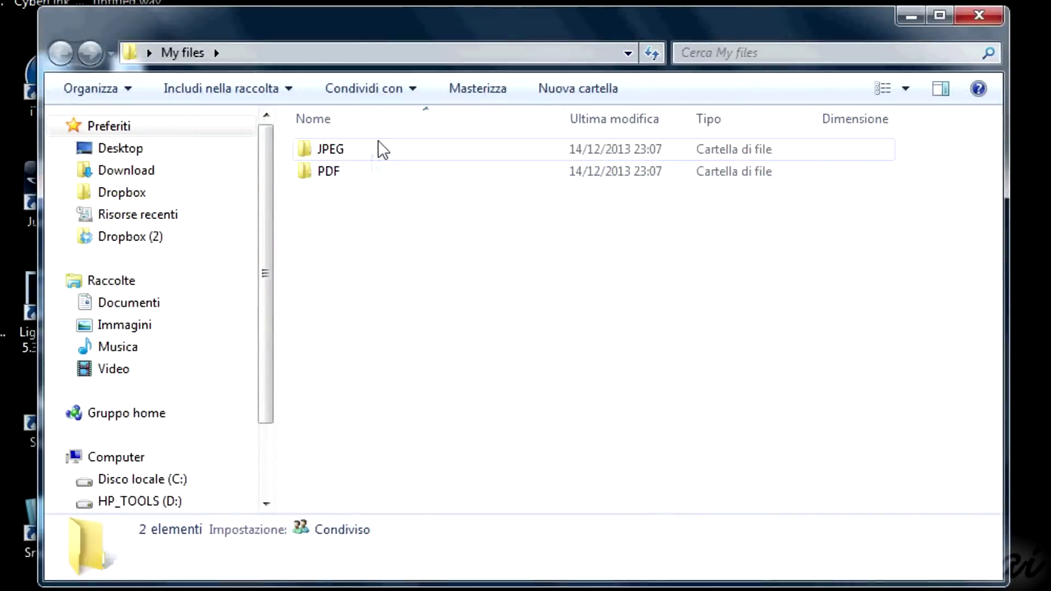
# Open the JPEG export folder and its Book subfolder of exported page images
pyautogui.doubleClick(377, 141)
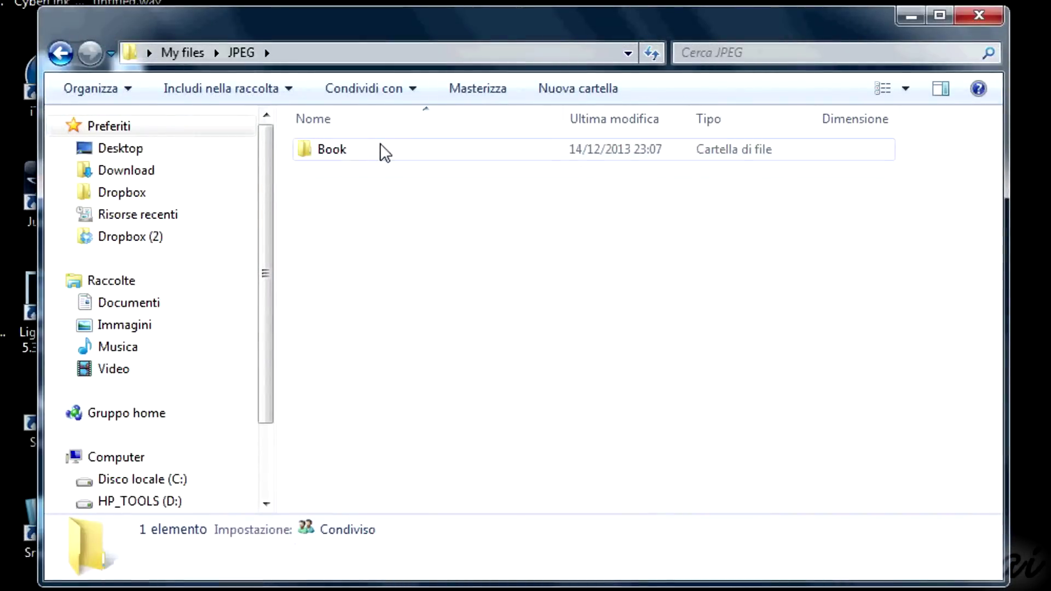
pyautogui.doubleClick(380, 144)
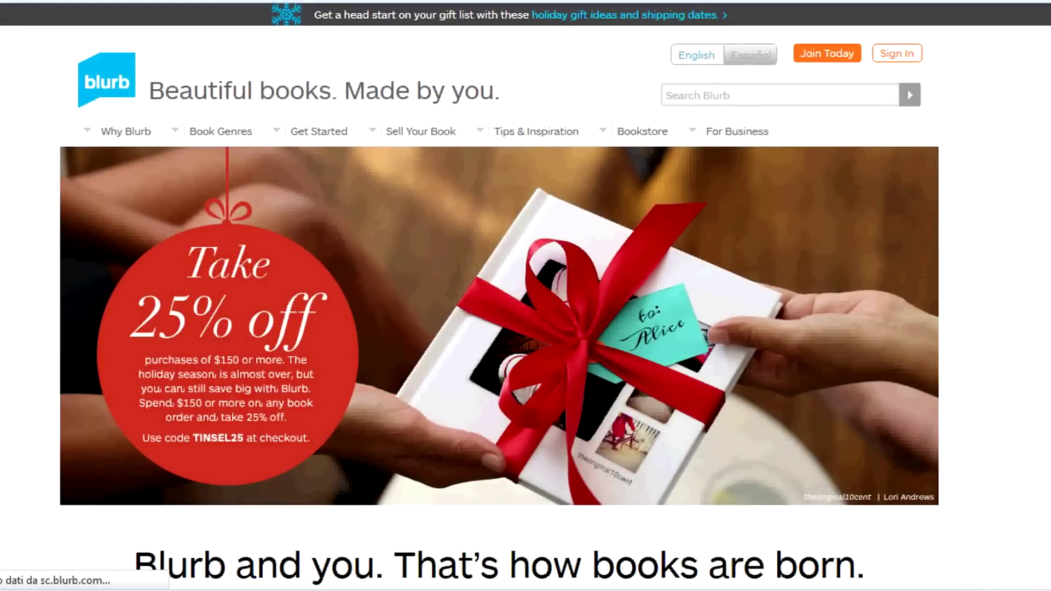
# Scroll the Blurb homepage down to the section on Lightroom's Blurb book module
pyautogui.scroll(-5, 525, 296)
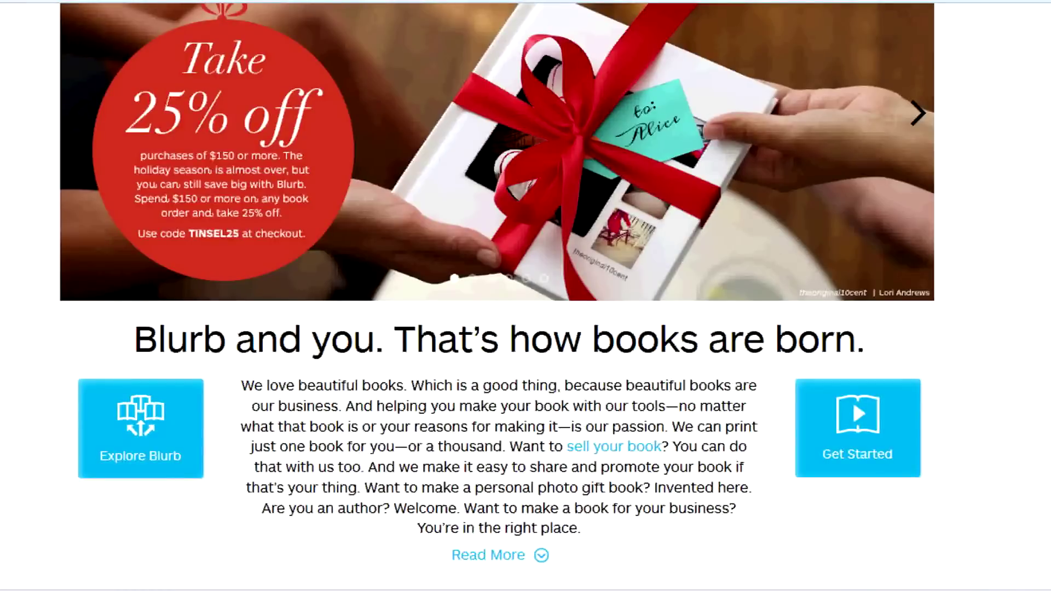
pyautogui.scroll(-5, 526, 296)
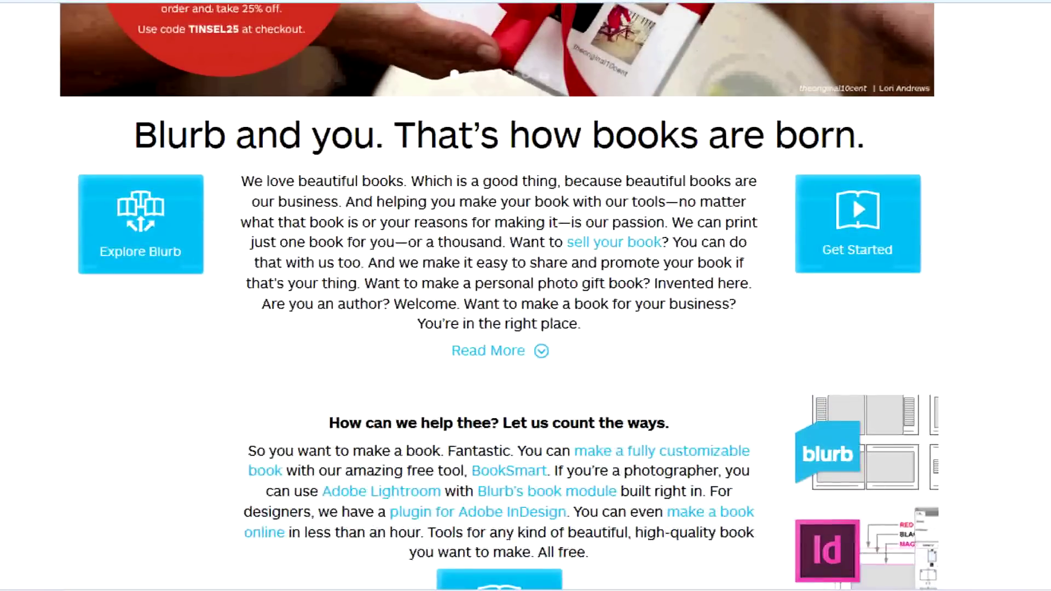
pyautogui.scroll(-4, 525, 296)
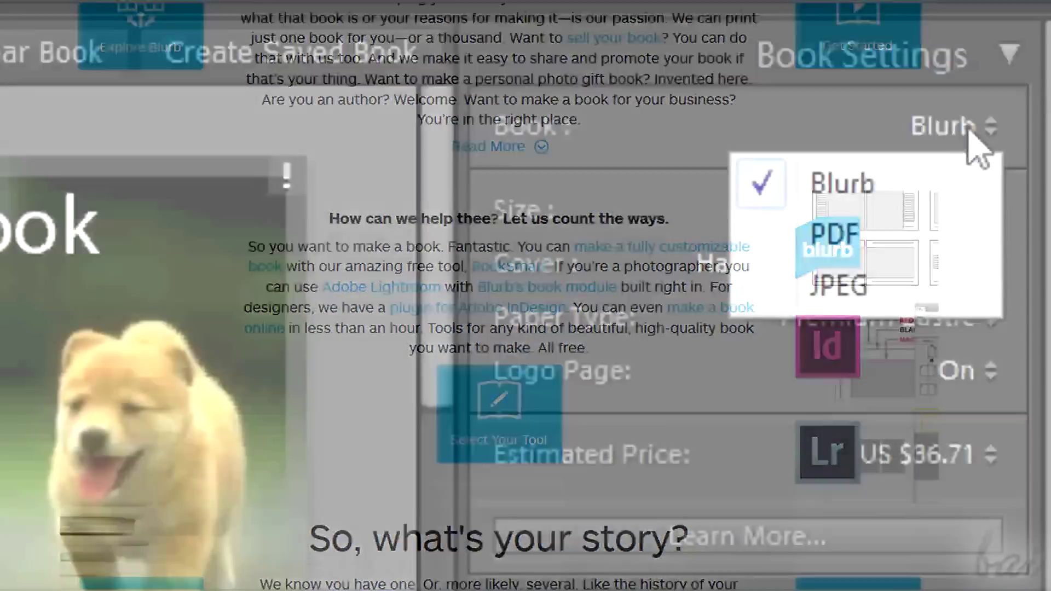
pyautogui.click(974, 145)
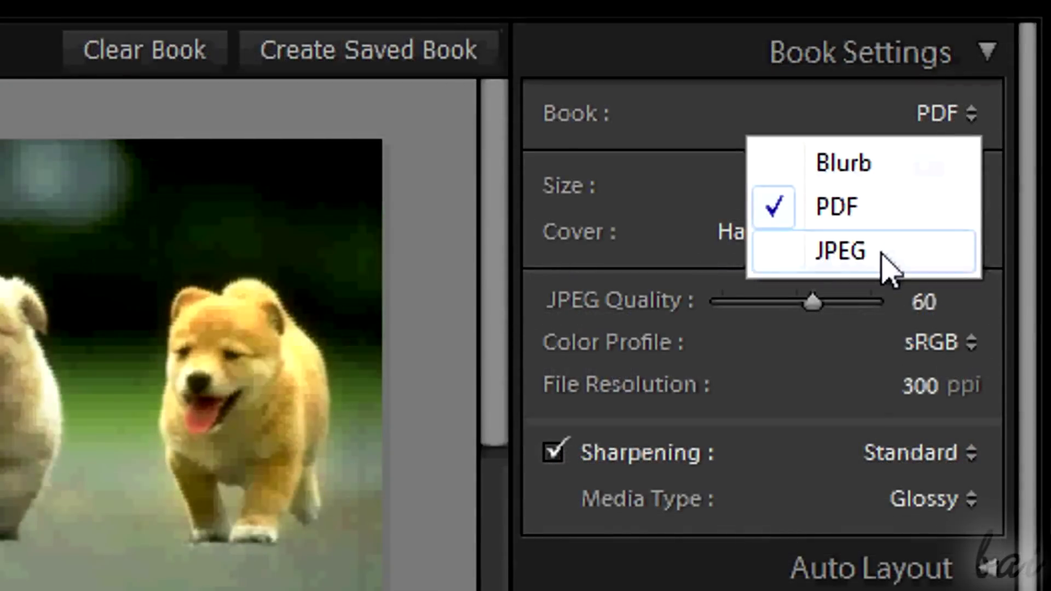
# Set the book output to Blurb (estimated US $36.71) and show the Auto Layout options
pyautogui.click(883, 252)
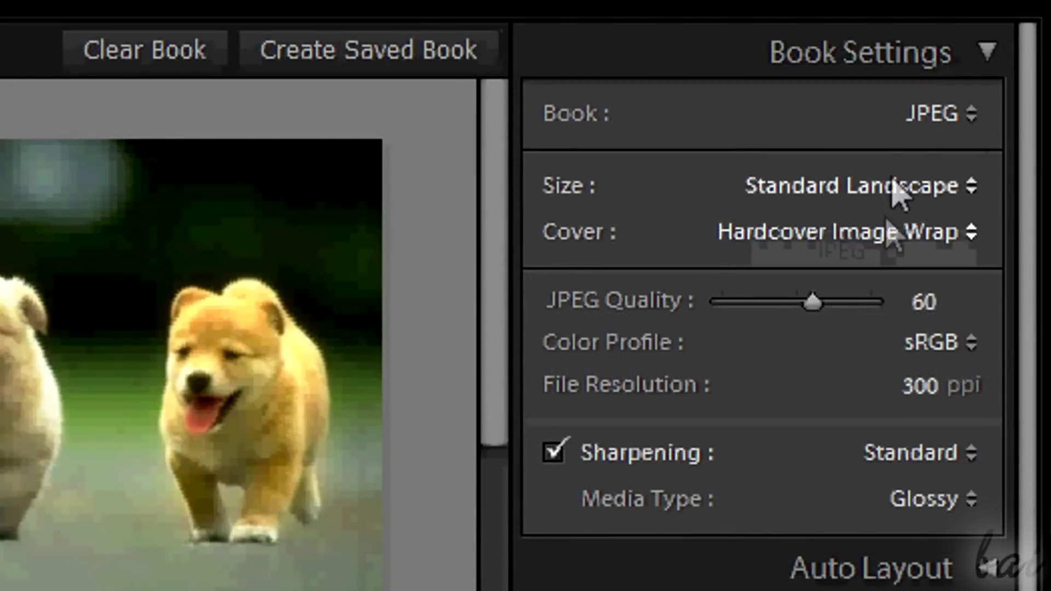
pyautogui.click(947, 116)
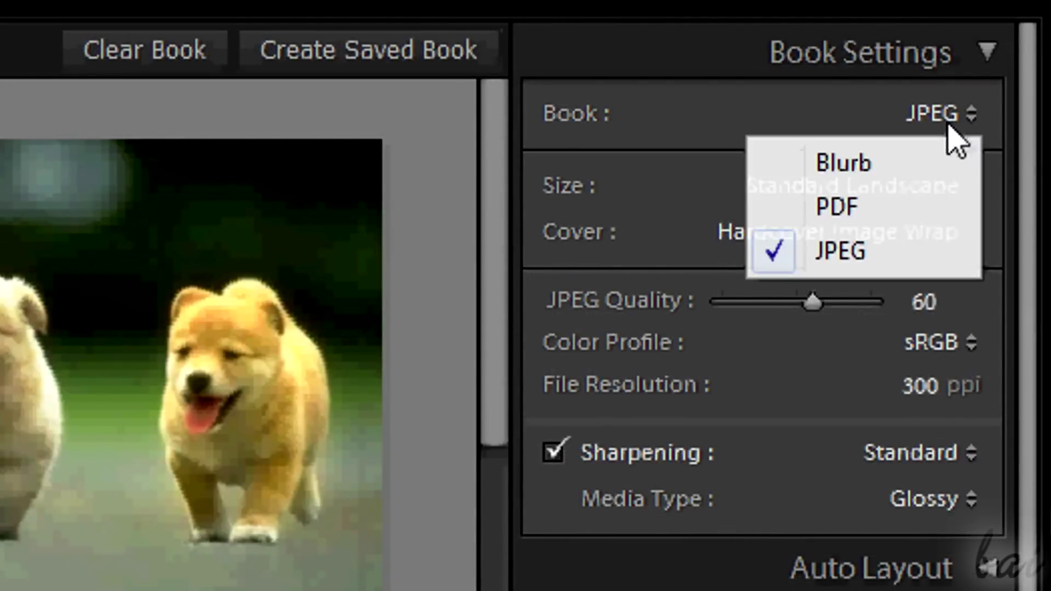
pyautogui.click(925, 164)
pyautogui.moveTo(487, 377); pyautogui.dragTo(517, 238)
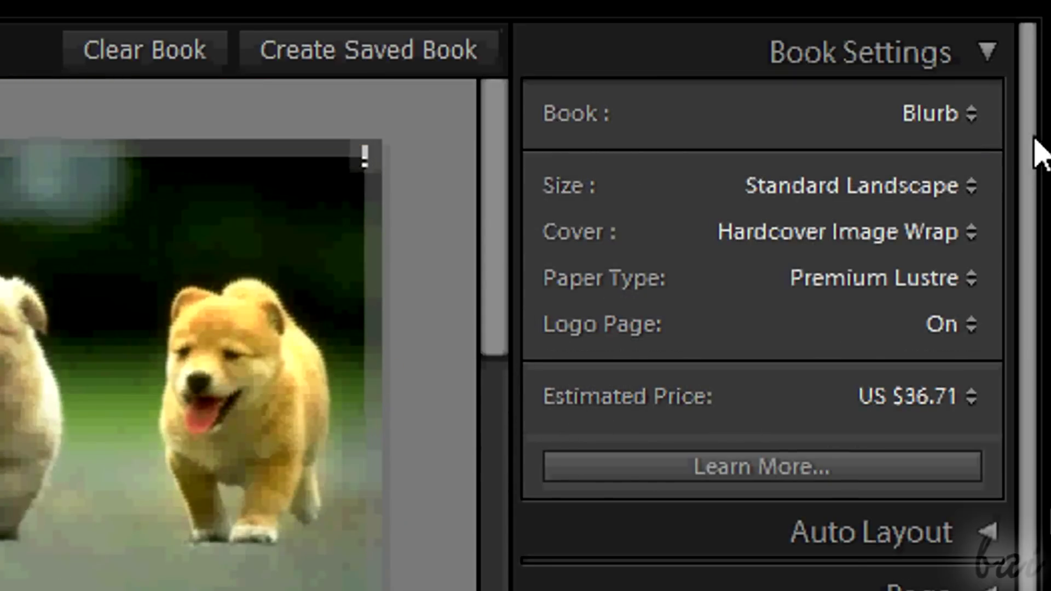
pyautogui.click(986, 52)
pyautogui.click(979, 120)
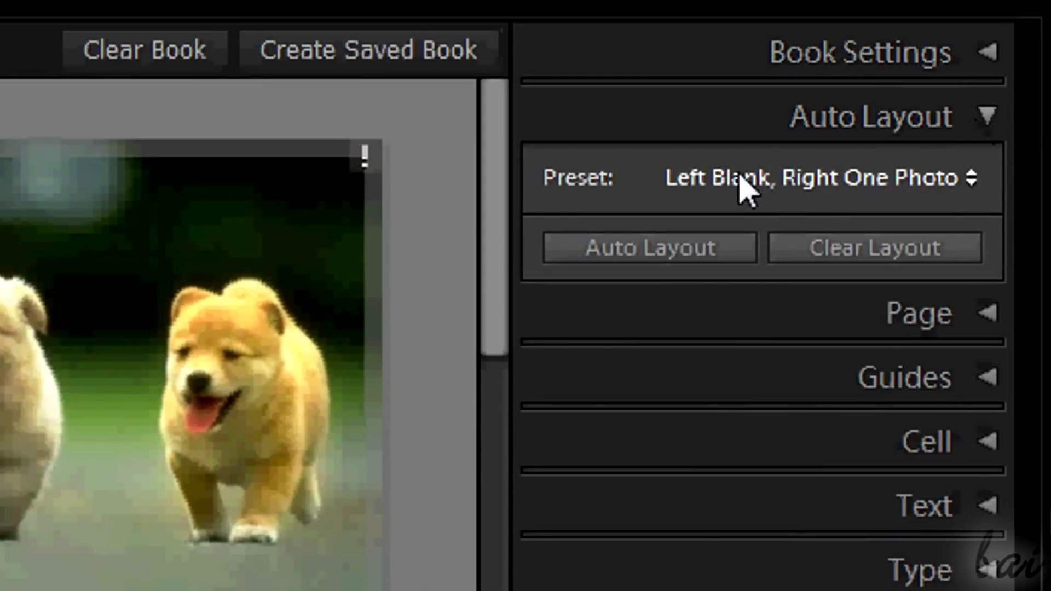
# Turn off the Text Safe Area guide, keeping Page Bleed on, and scroll to pages 1–2
pyautogui.click(785, 170)
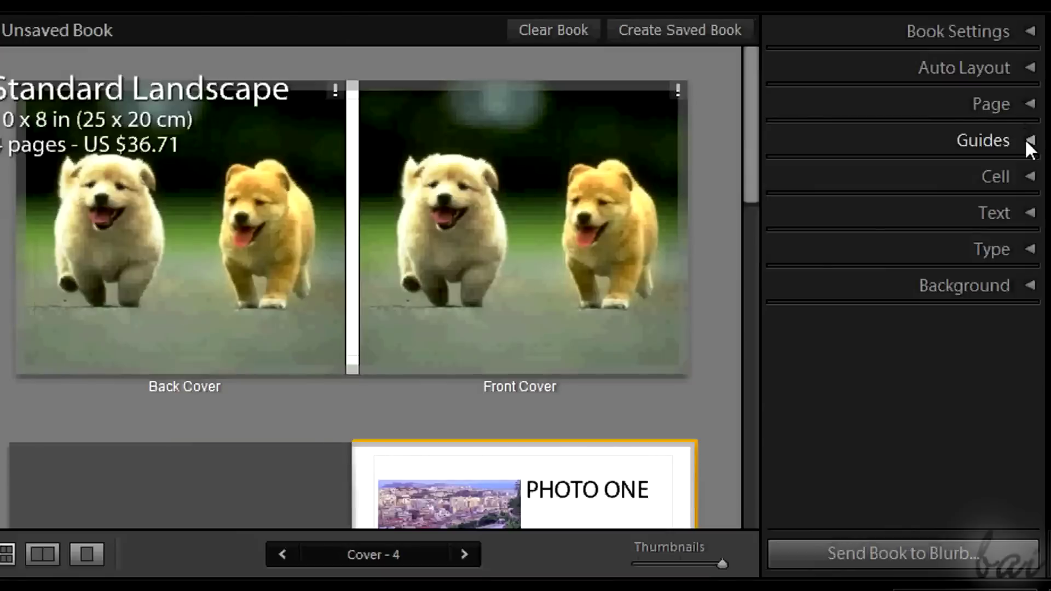
pyautogui.click(988, 377)
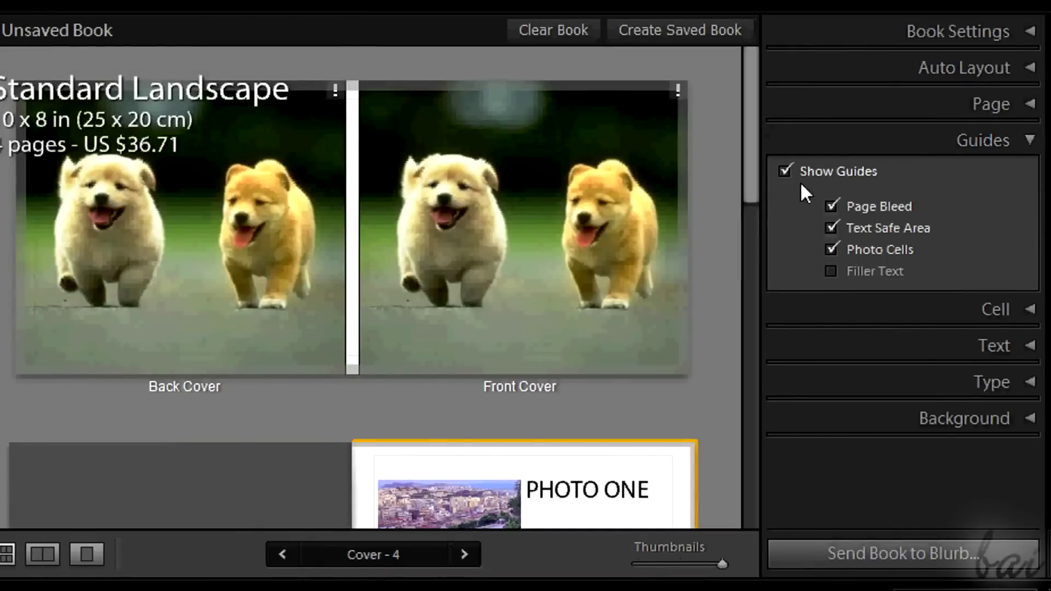
pyautogui.click(836, 206)
pyautogui.click(833, 204)
pyautogui.click(833, 206)
pyautogui.click(833, 206)
pyautogui.click(830, 227)
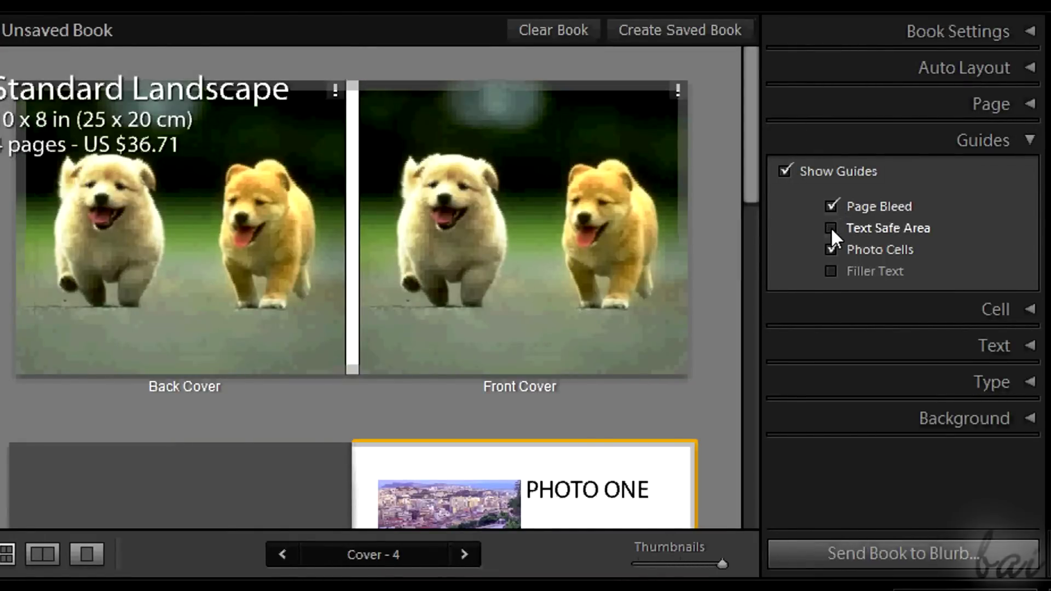
pyautogui.hotkey('ctrl', '4')
pyautogui.moveTo(745, 146); pyautogui.dragTo(735, 355)
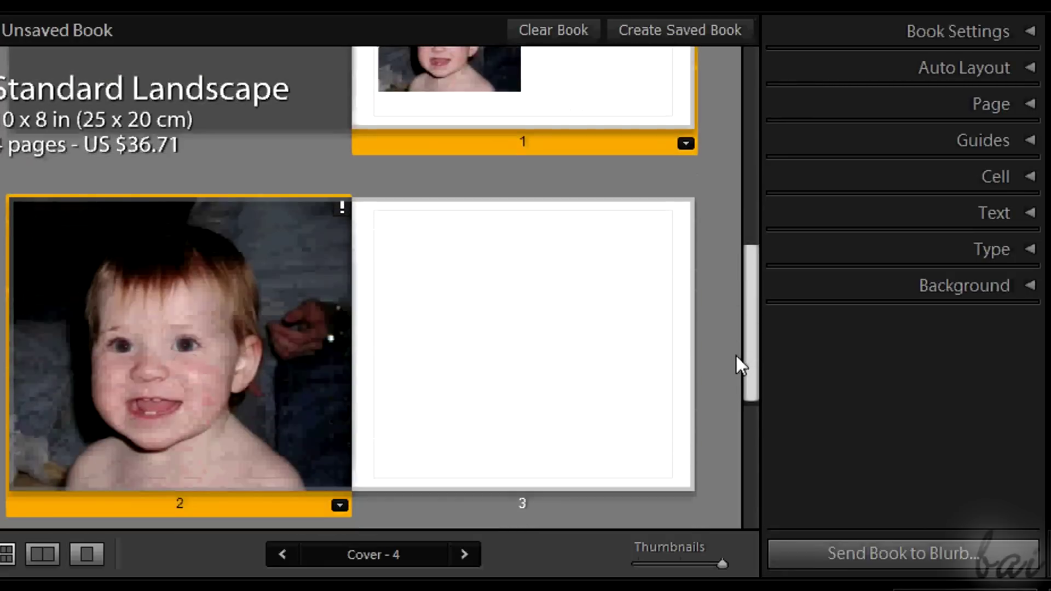
# View the page-2 baby photo at 1:1, pad it in its cell, then expand the cover's Text options
pyautogui.click(110, 330)
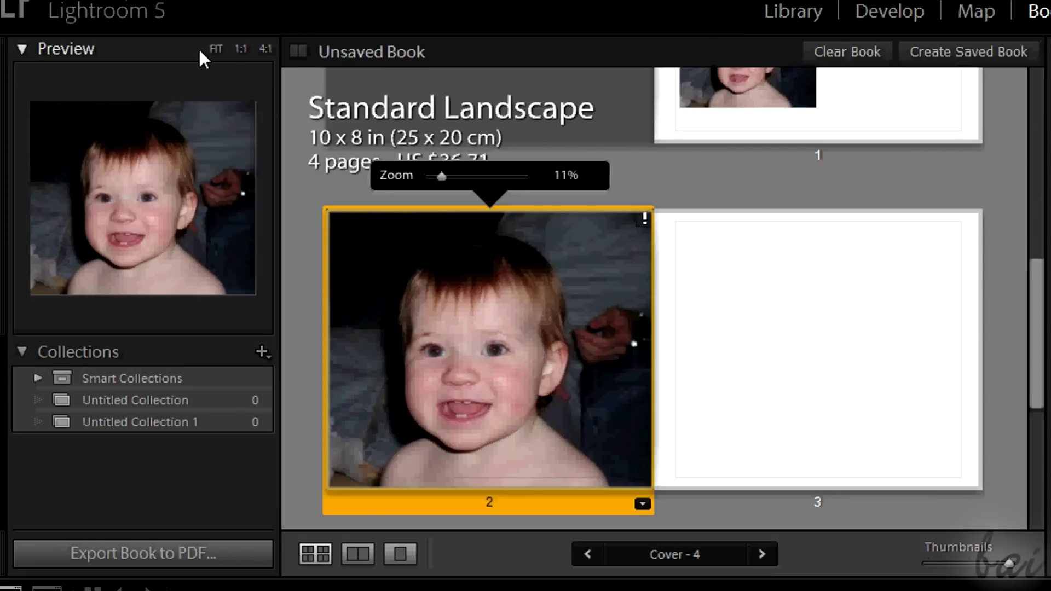
pyautogui.click(241, 49)
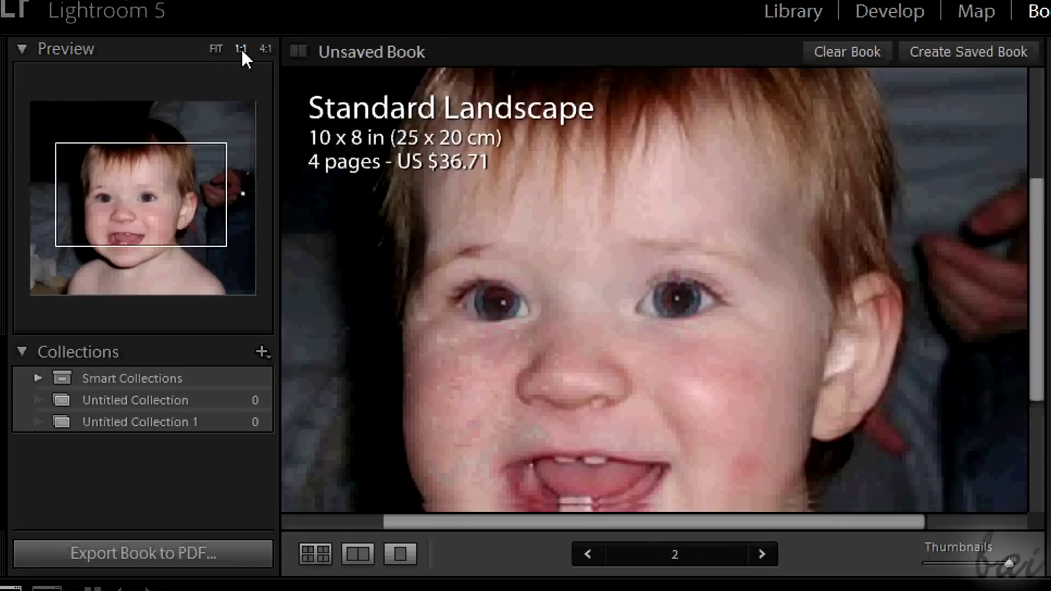
pyautogui.scroll(-5, 682, 407)
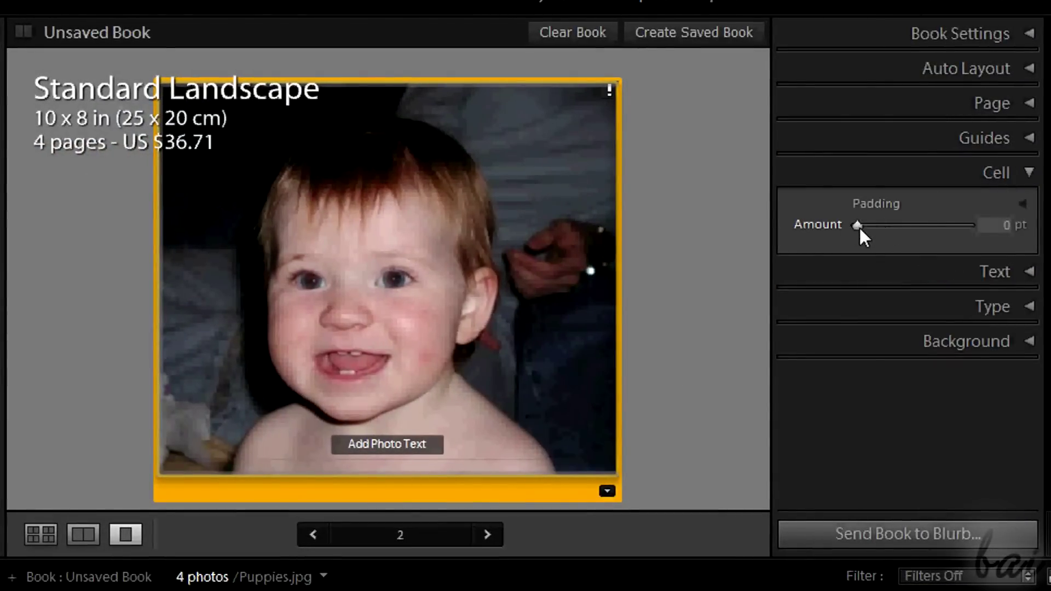
pyautogui.moveTo(859, 229)
pyautogui.mouseDown()
pyautogui.moveTo(922, 230)
pyautogui.moveTo(858, 239)
pyautogui.mouseUp()
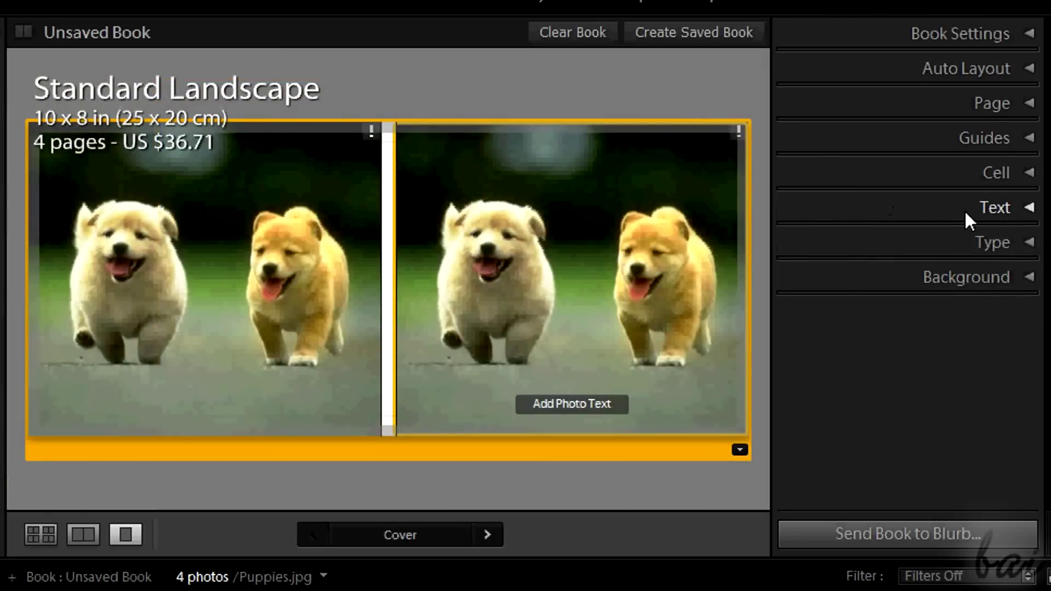
pyautogui.click(963, 209)
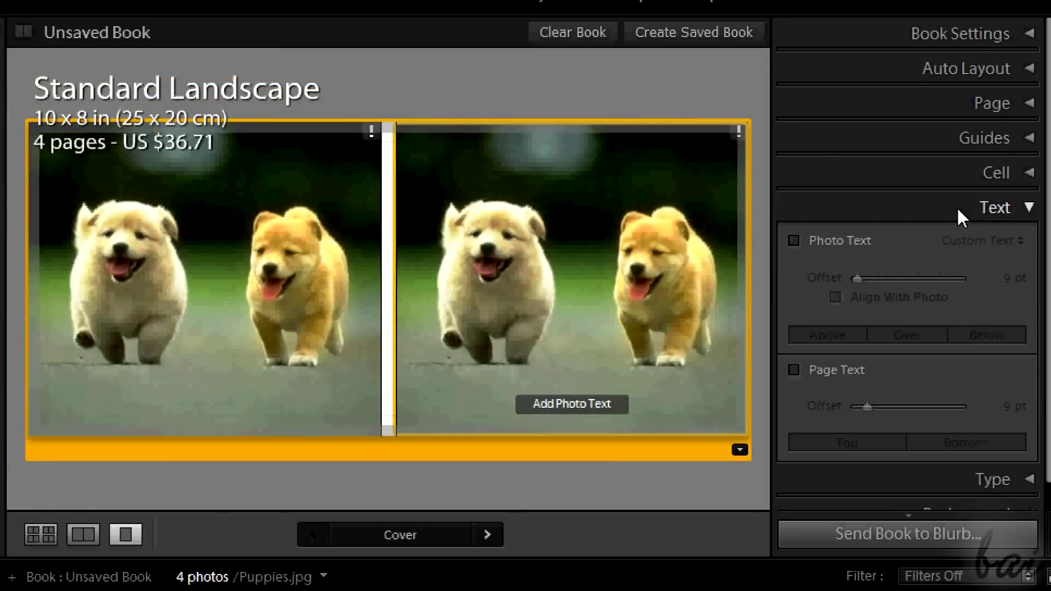
# Turn on Photo Text over the front-cover puppy photo and type the caption 'My Book'
pyautogui.click(794, 239)
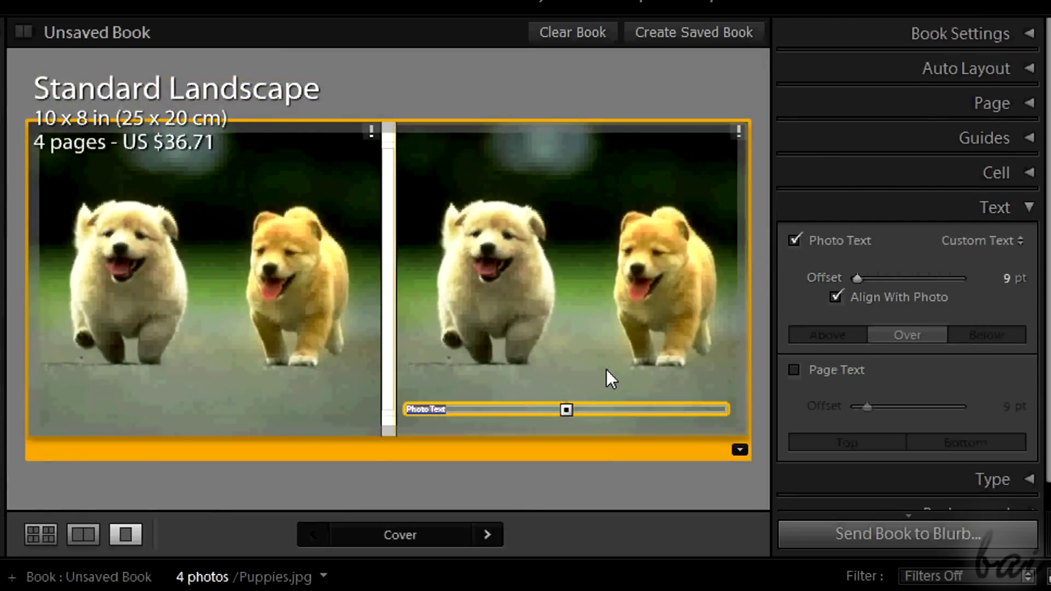
pyautogui.write('My Book')
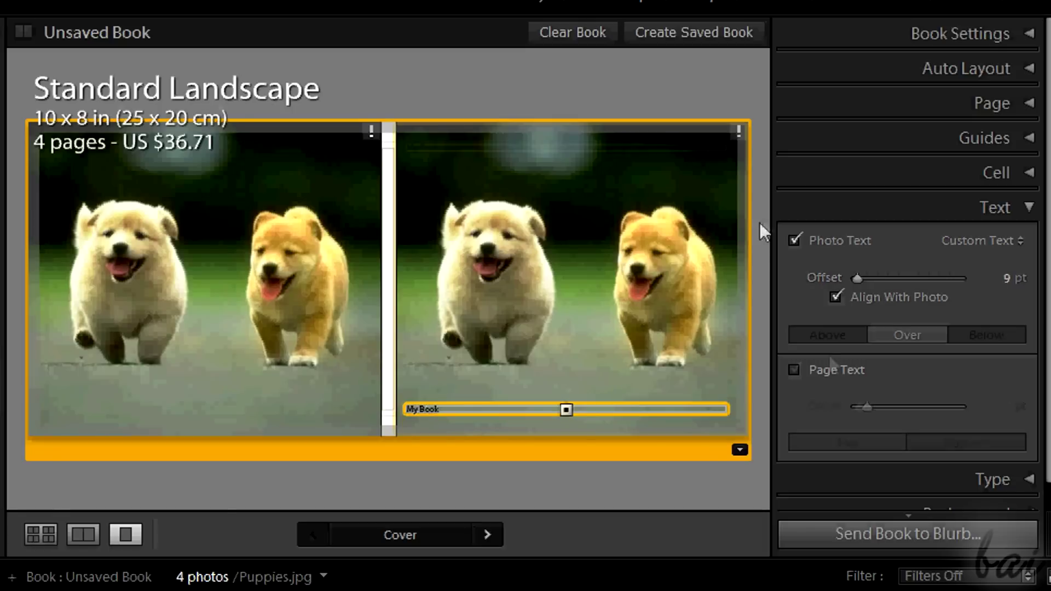
pyautogui.click(794, 369)
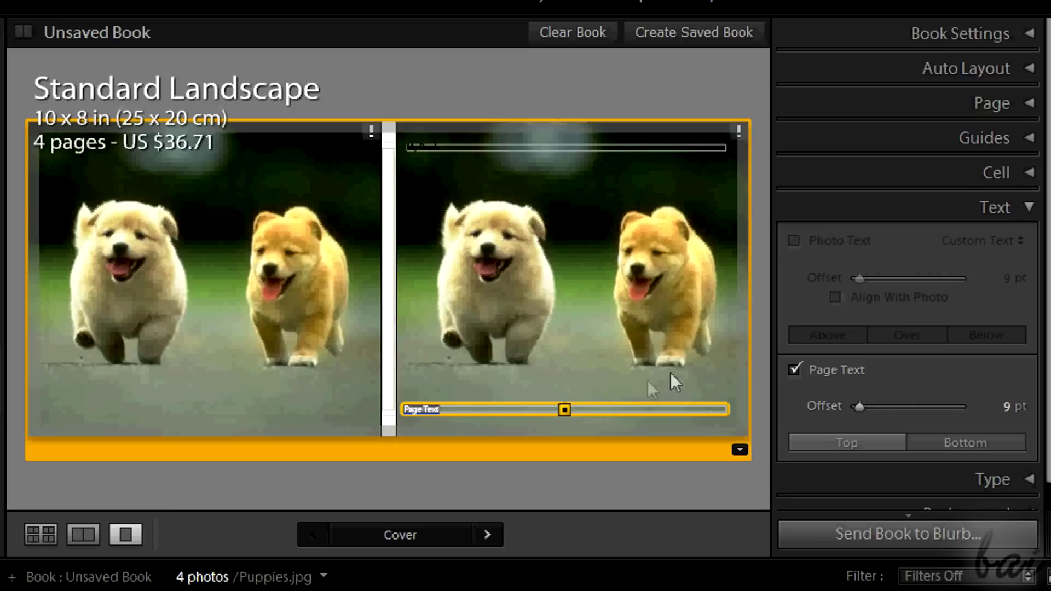
pyautogui.click(794, 240)
pyautogui.click(793, 370)
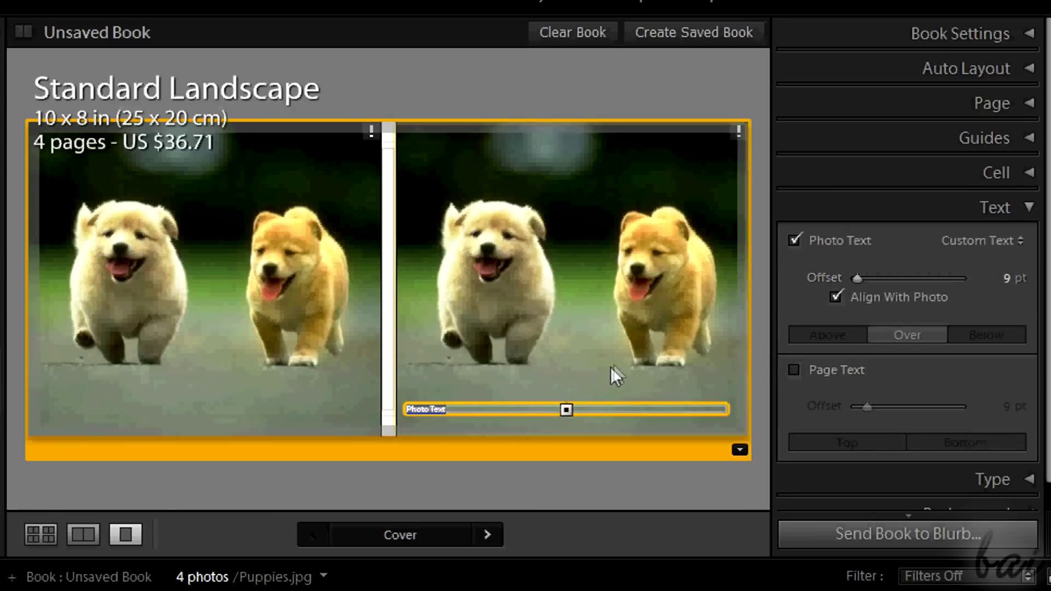
pyautogui.write('Pup')
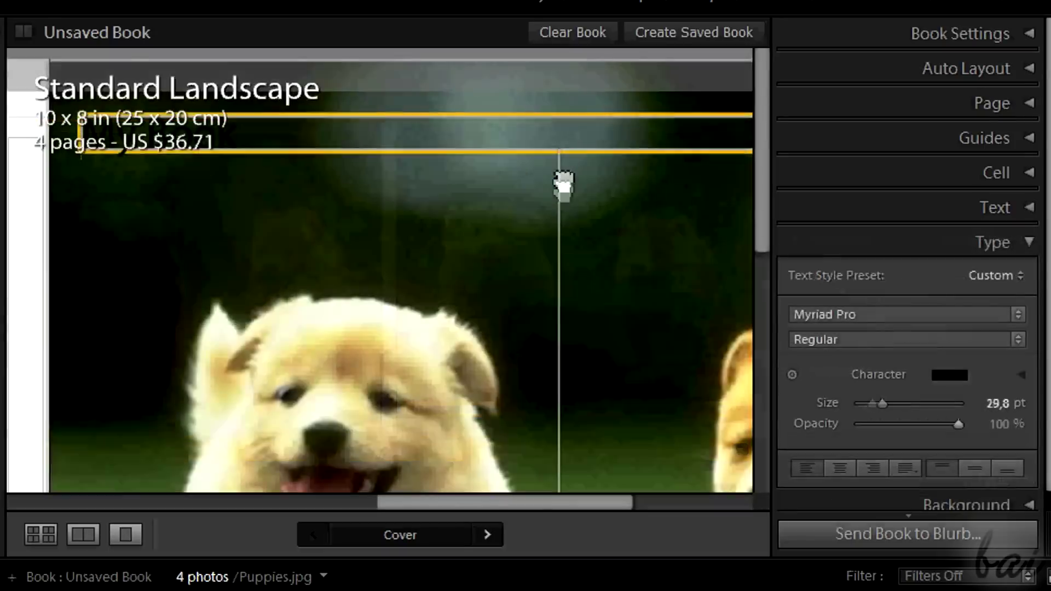
# Enlarge the My Book title to 77.5 pt and colour it white at 67% opacity
pyautogui.moveTo(881, 403); pyautogui.dragTo(898, 403)
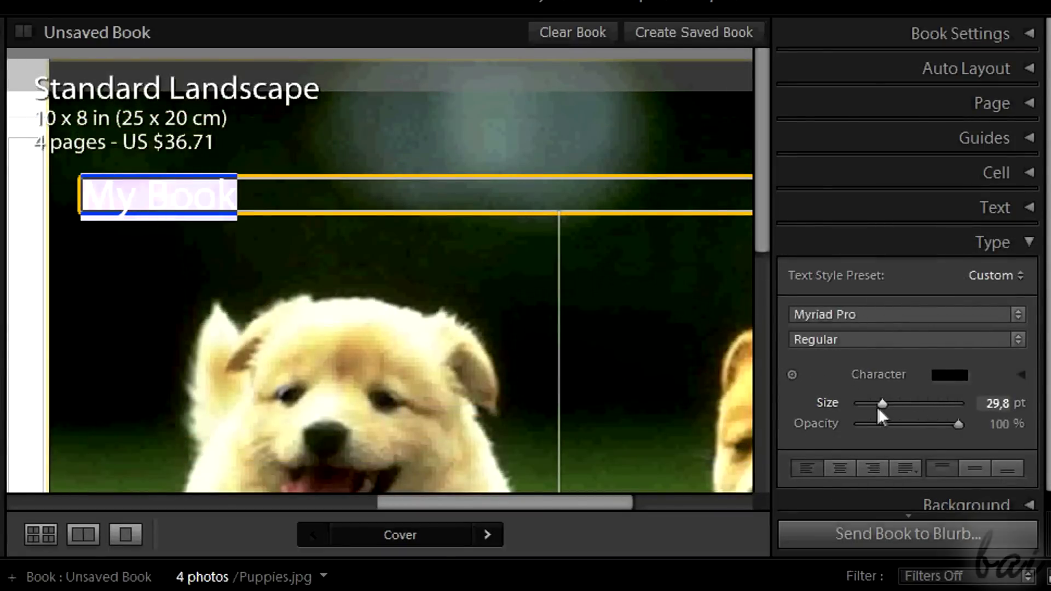
pyautogui.moveTo(881, 406); pyautogui.dragTo(925, 424)
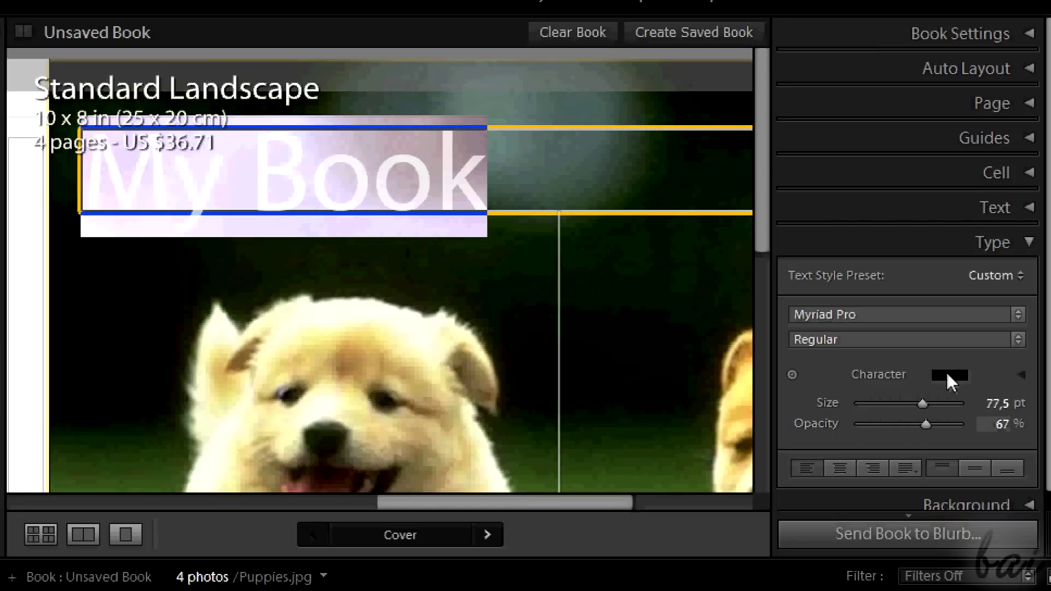
pyautogui.click(947, 375)
pyautogui.moveTo(704, 420); pyautogui.dragTo(713, 370)
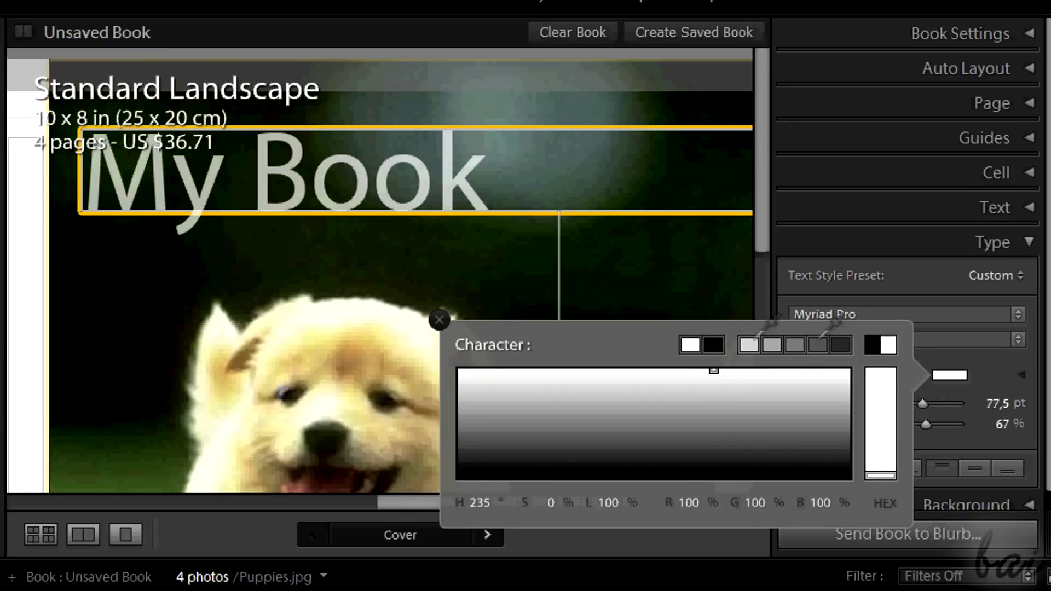
pyautogui.click(954, 373)
# Centre the My Book title in its box and push it down with 128 pt cell padding
pyautogui.click(611, 203)
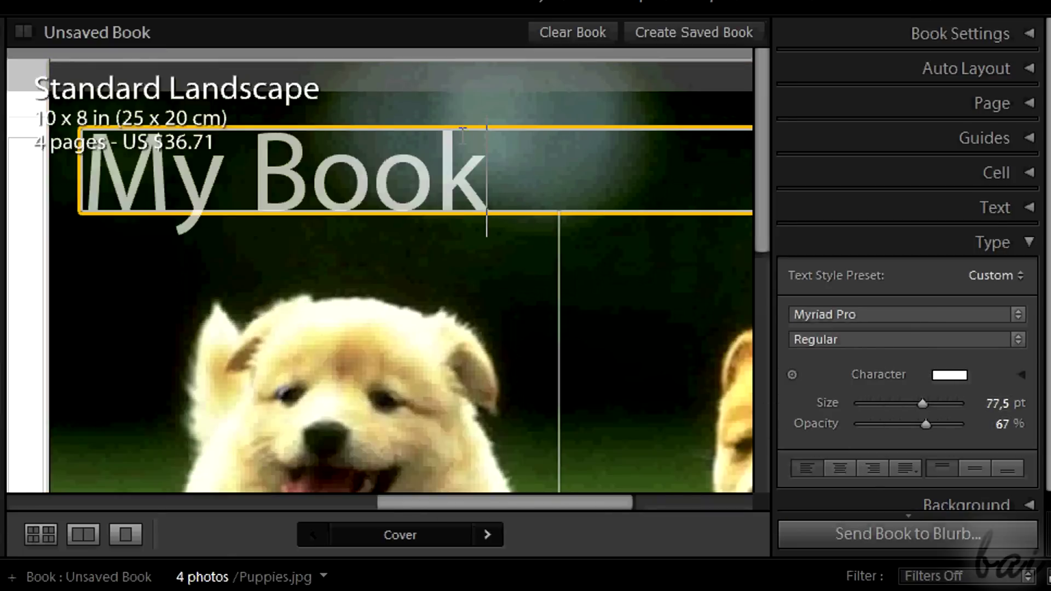
pyautogui.moveTo(487, 175); pyautogui.dragTo(83, 167)
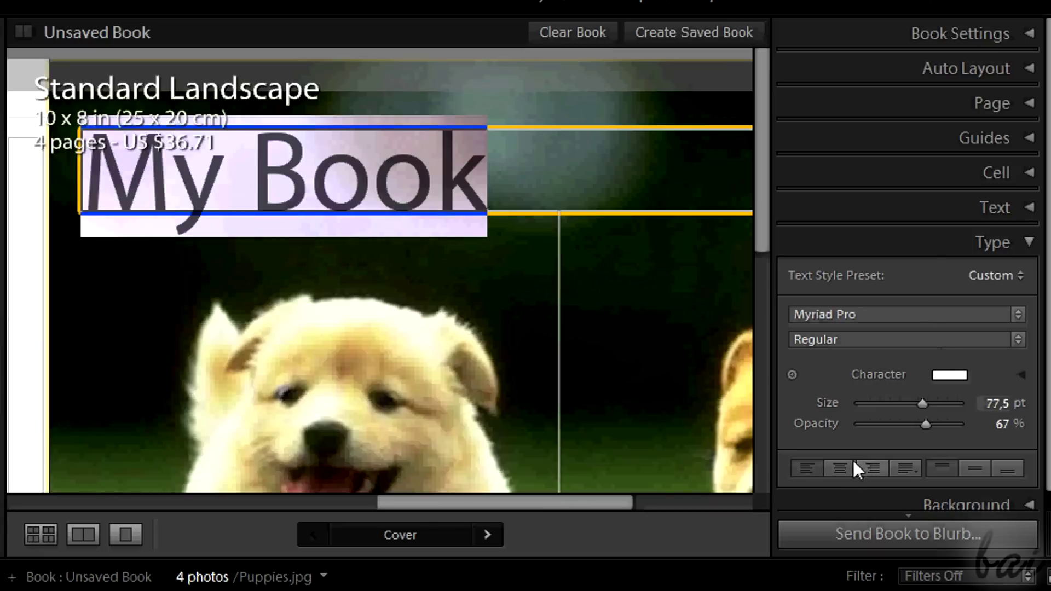
pyautogui.click(839, 468)
pyautogui.moveTo(434, 499); pyautogui.dragTo(521, 512)
pyautogui.click(997, 173)
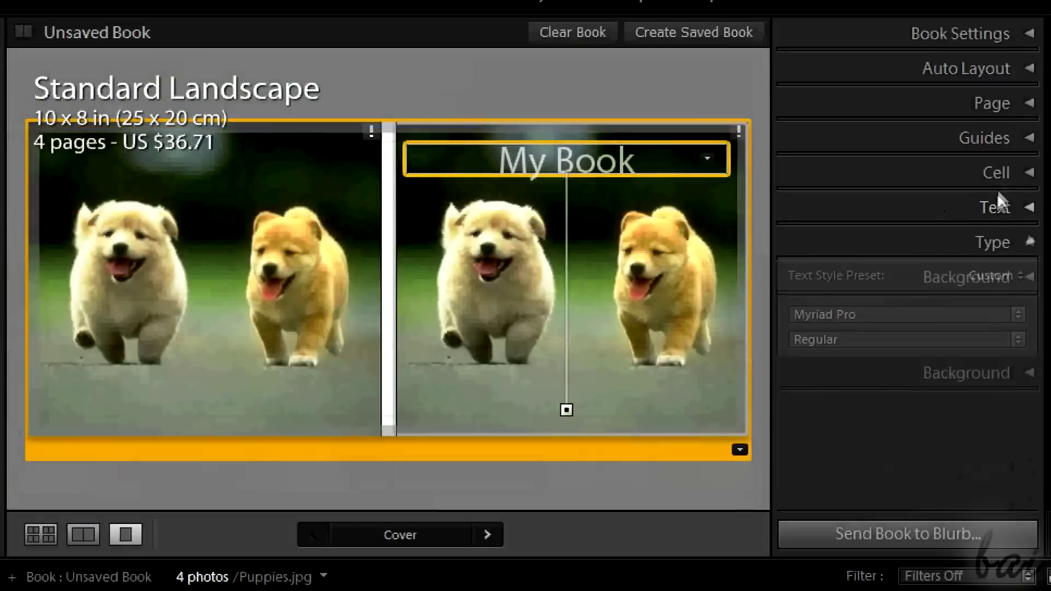
pyautogui.moveTo(875, 225)
pyautogui.mouseDown()
pyautogui.moveTo(860, 225)
pyautogui.moveTo(897, 223)
pyautogui.moveTo(886, 223)
pyautogui.mouseUp()
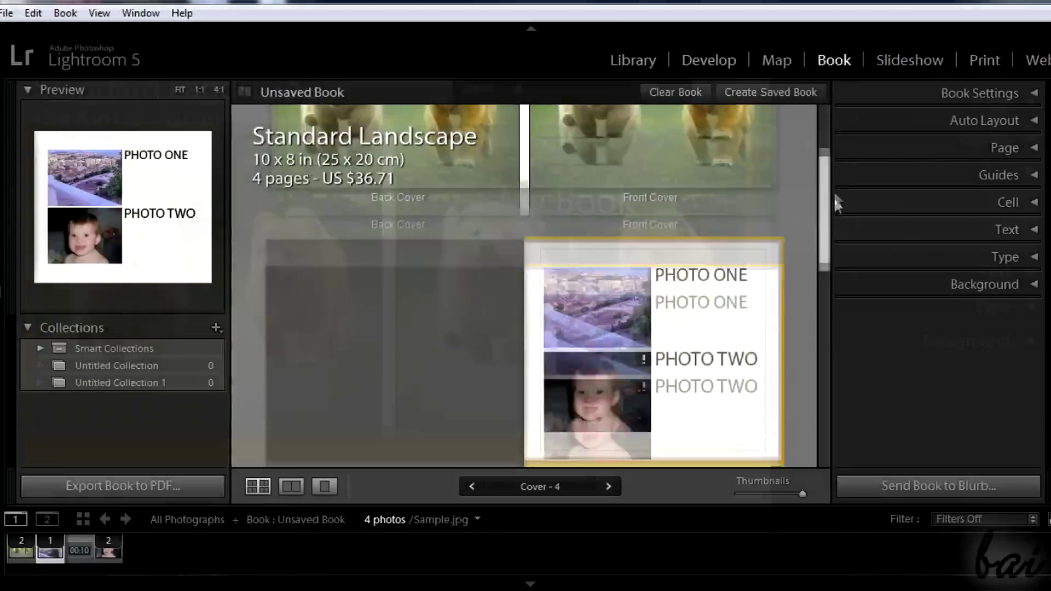
# Set page 1's Background Color to magenta behind PHOTO ONE and PHOTO TWO
pyautogui.click(925, 283)
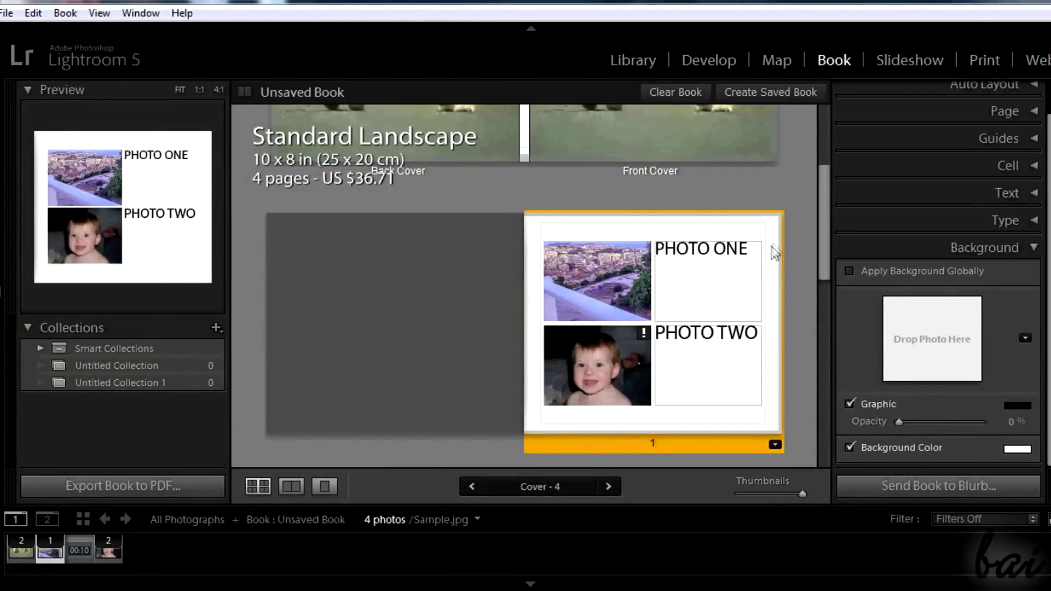
pyautogui.click(1017, 449)
pyautogui.moveTo(905, 476); pyautogui.dragTo(925, 461)
pyautogui.moveTo(963, 492); pyautogui.dragTo(963, 446)
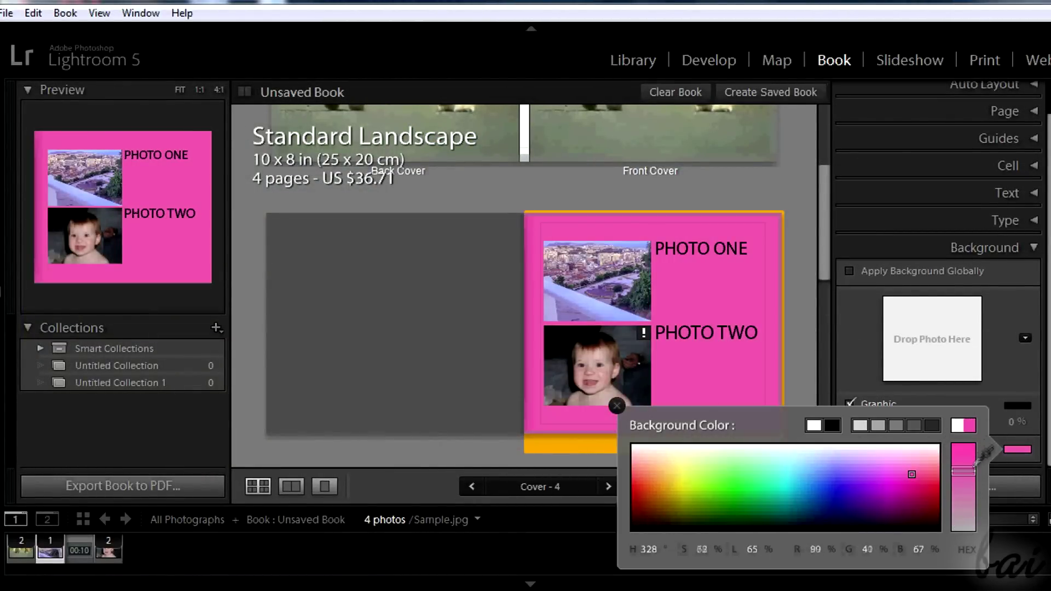
pyautogui.click(829, 251)
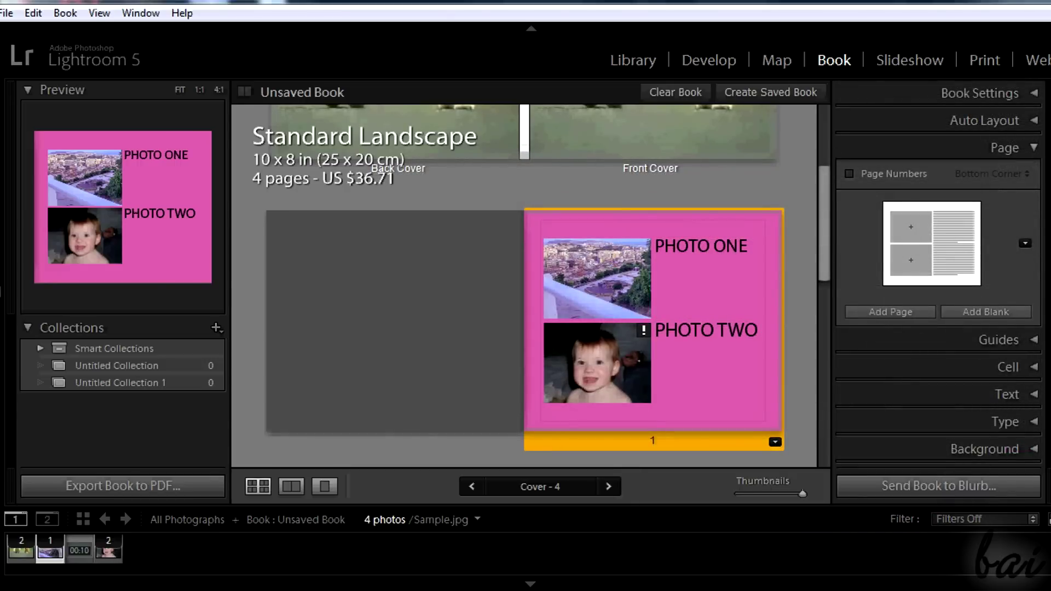
# Apply a two-photo page layout and add another two-photo page to the book
pyautogui.click(1024, 244)
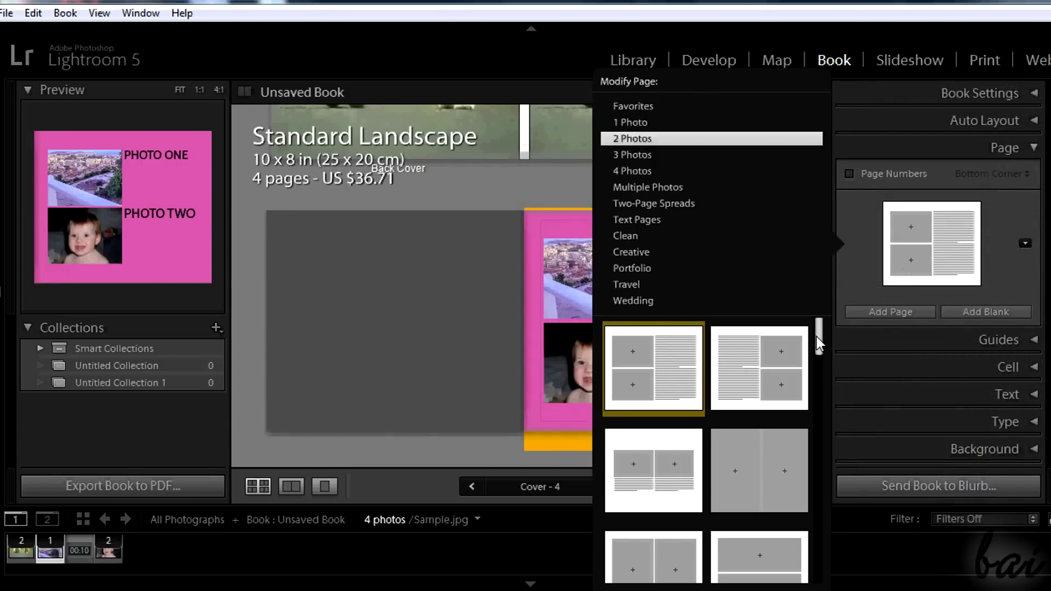
pyautogui.moveTo(815, 336); pyautogui.dragTo(794, 335)
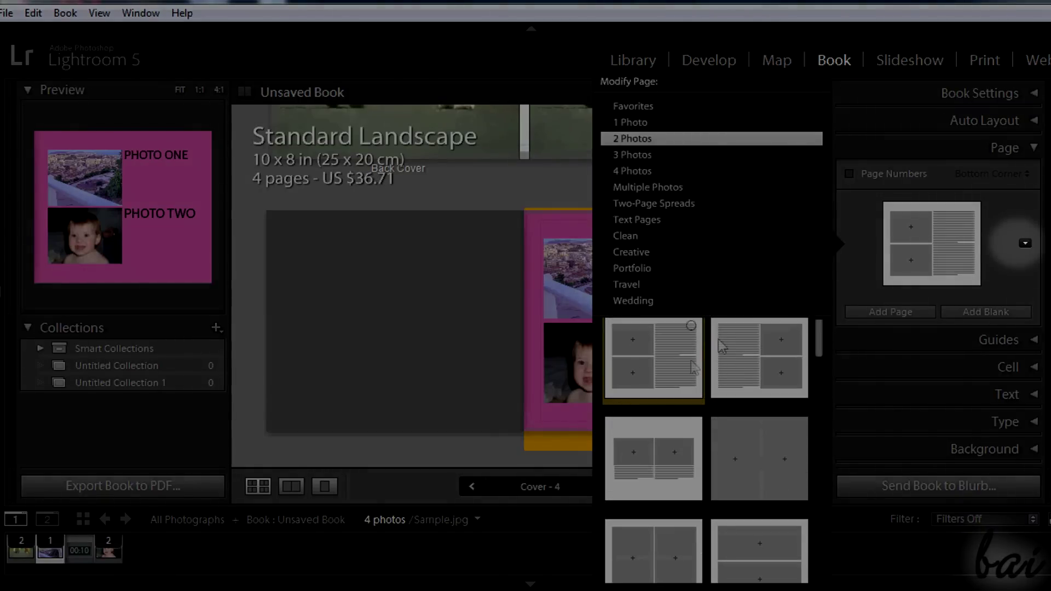
pyautogui.click(847, 247)
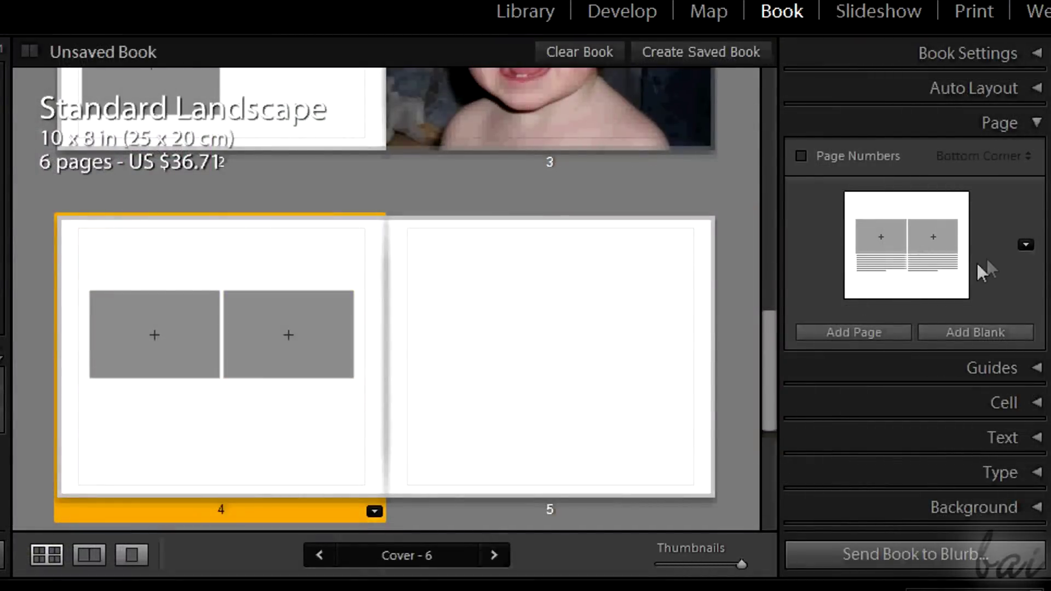
pyautogui.click(855, 331)
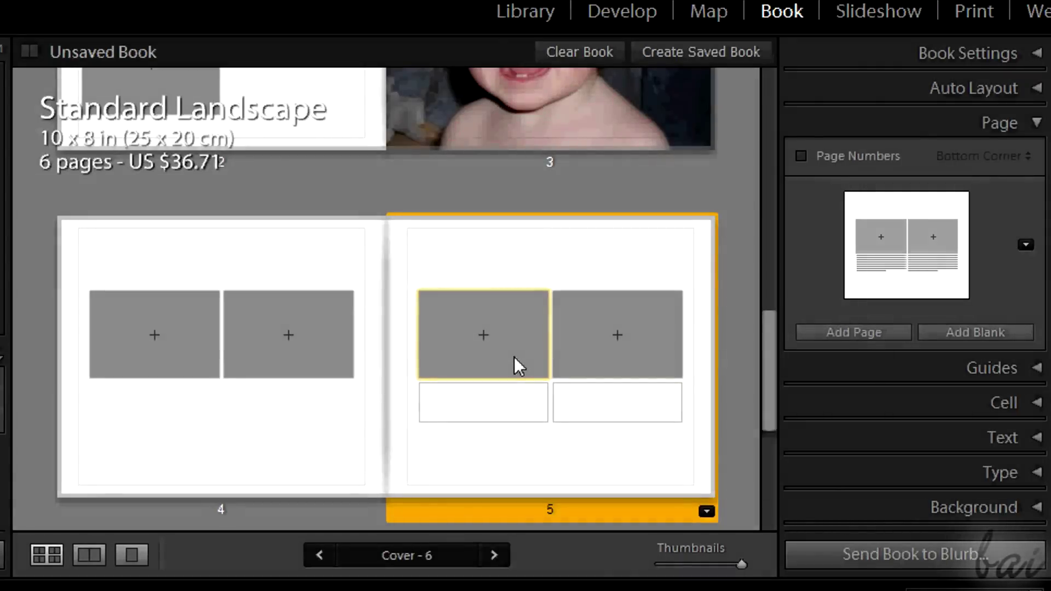
# Remove the extra pages to return to four pages, then view the cover spread alone
pyautogui.rightClick(462, 281)
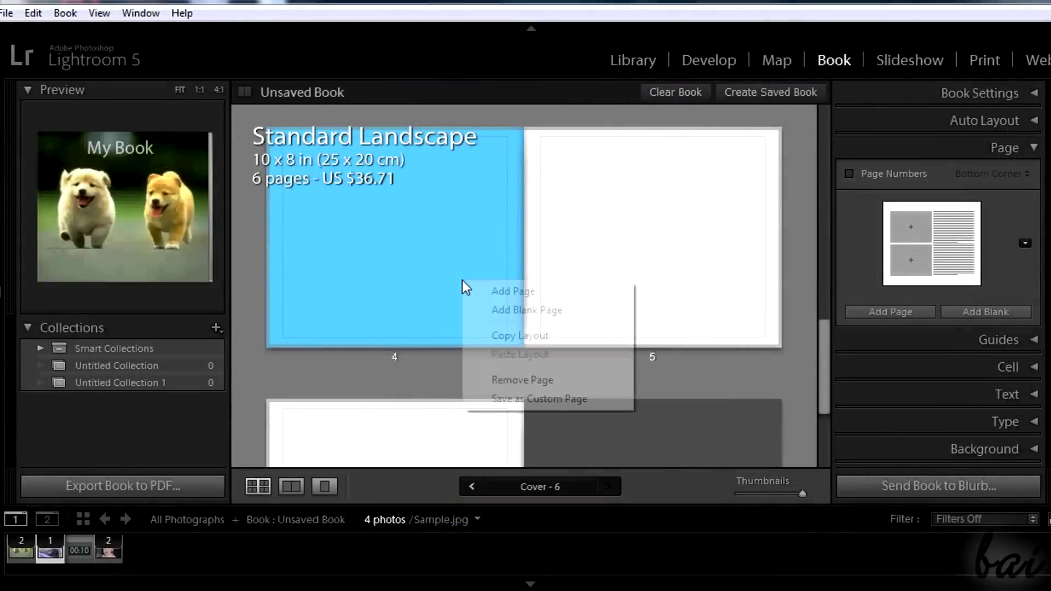
pyautogui.click(438, 275)
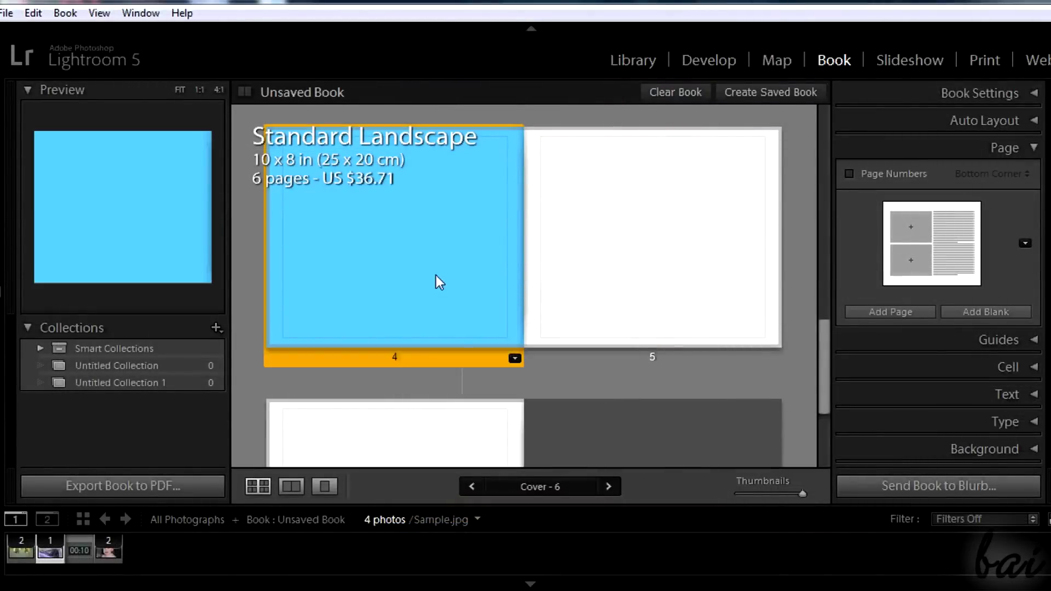
pyautogui.rightClick(442, 263)
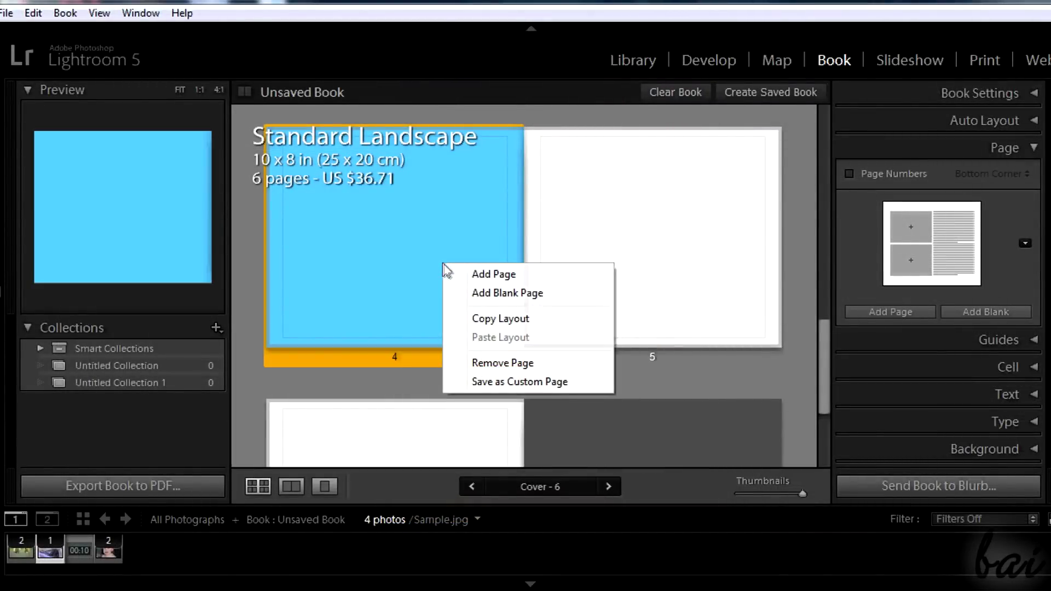
pyautogui.click(486, 362)
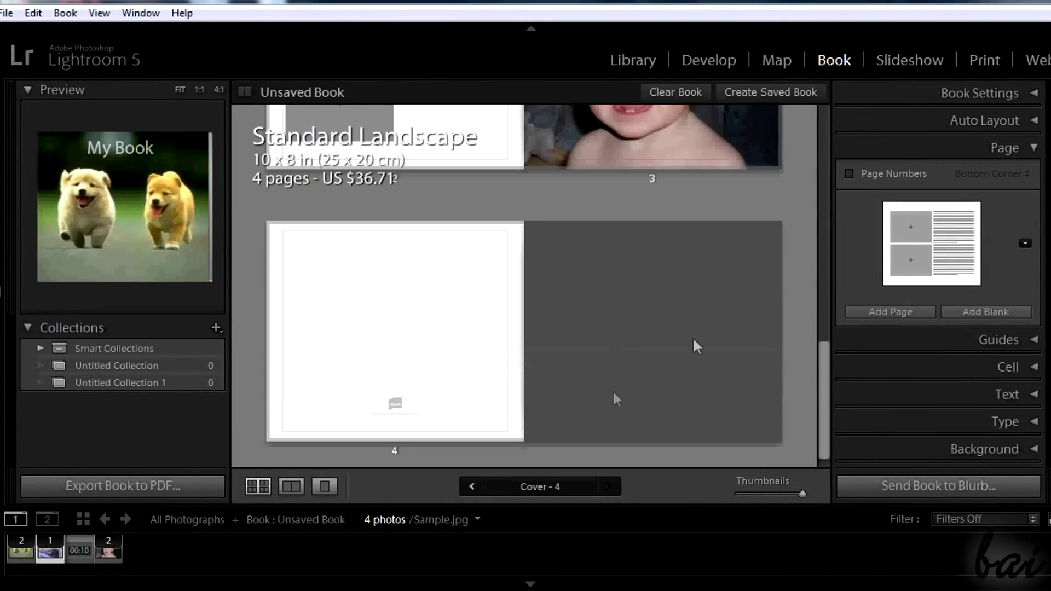
pyautogui.click(291, 486)
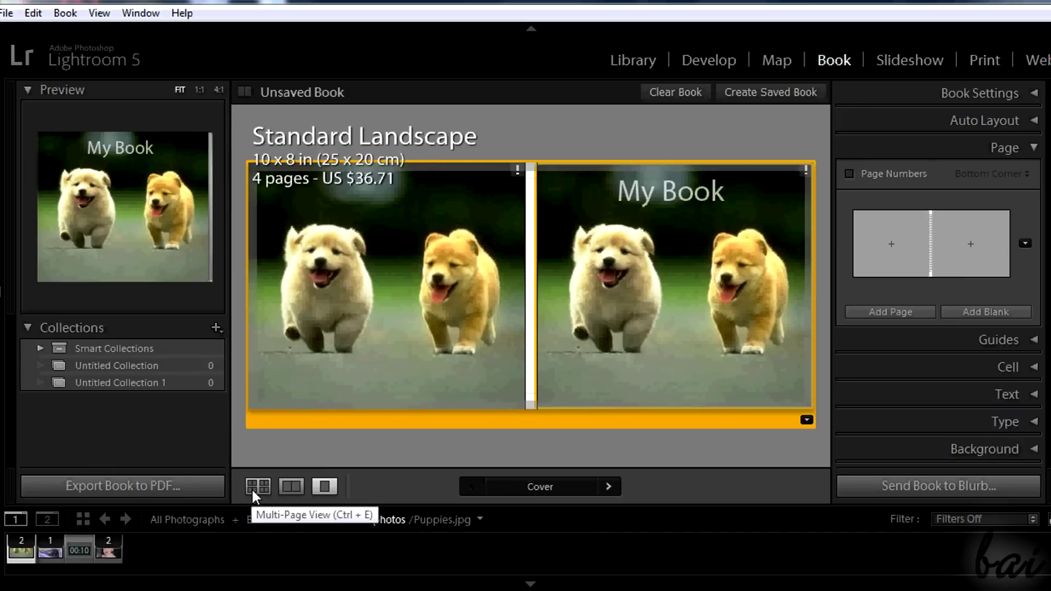
# Show all the book's spreads together in Multi-Page View, then move to the Slideshow module
pyautogui.click(254, 493)
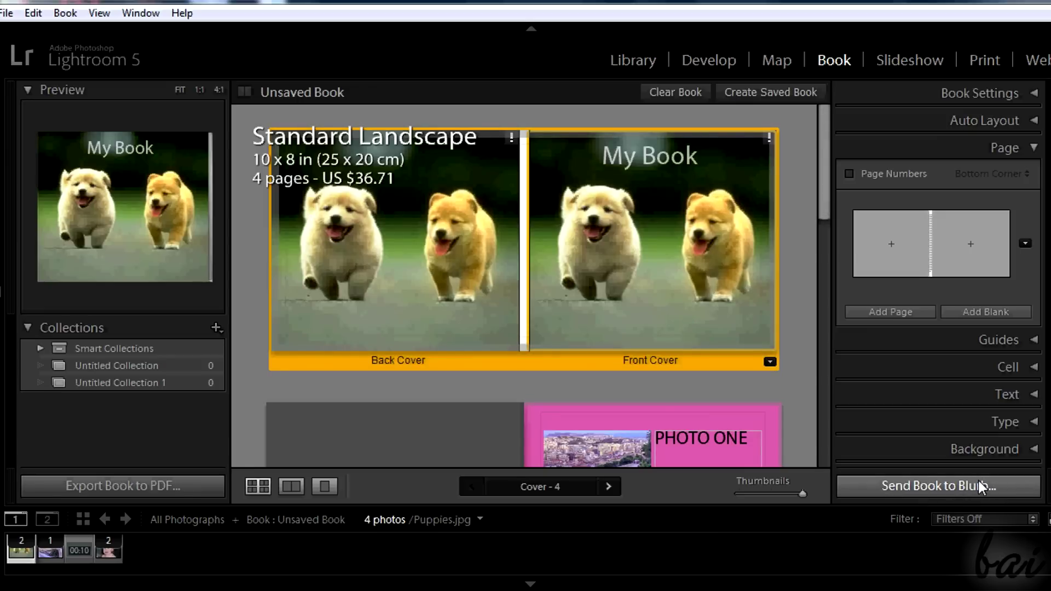
pyautogui.click(980, 487)
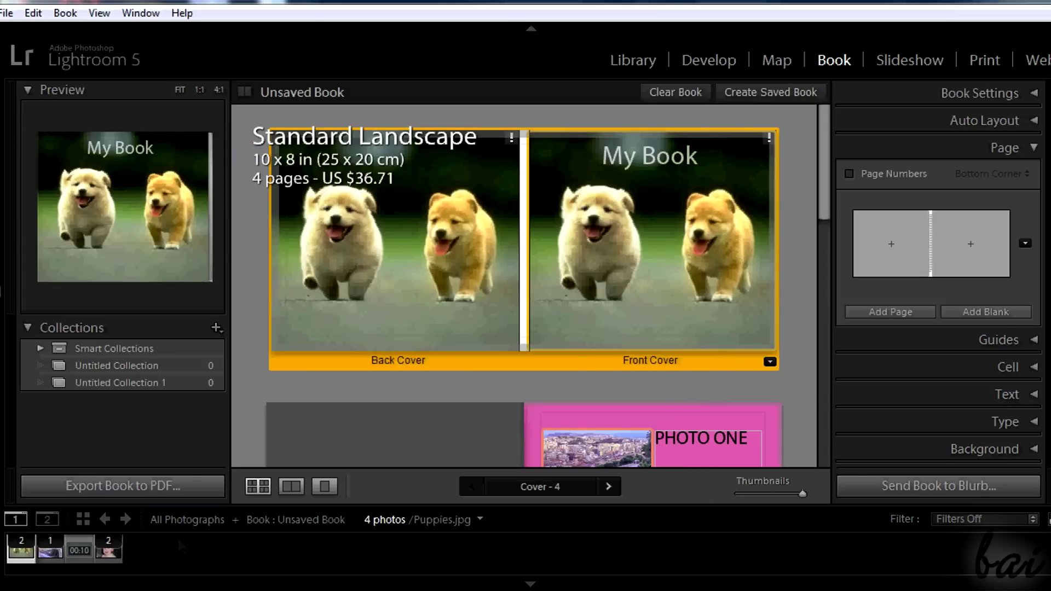
pyautogui.click(182, 478)
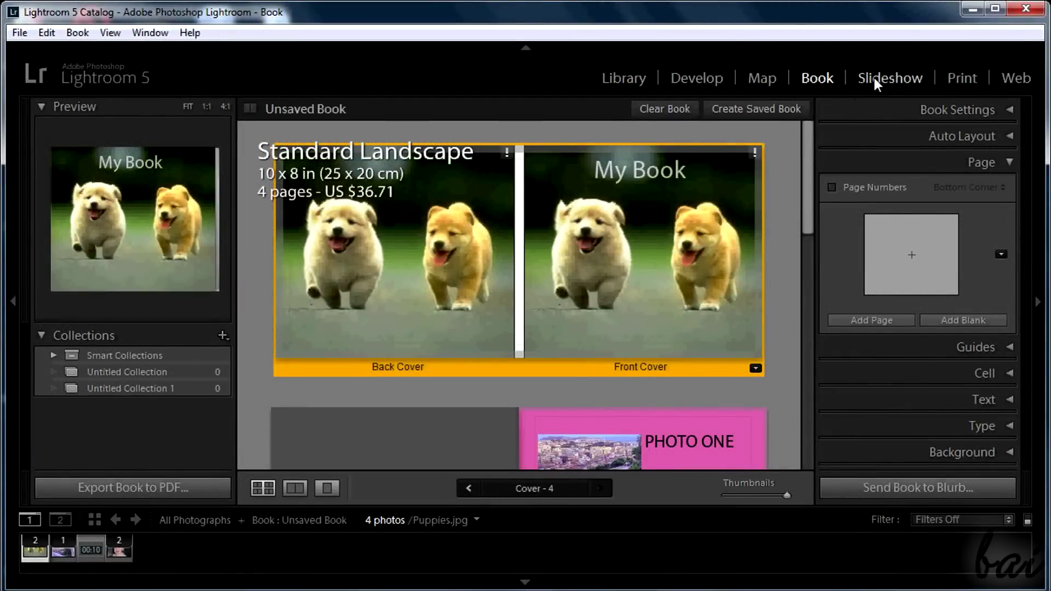
pyautogui.click(874, 78)
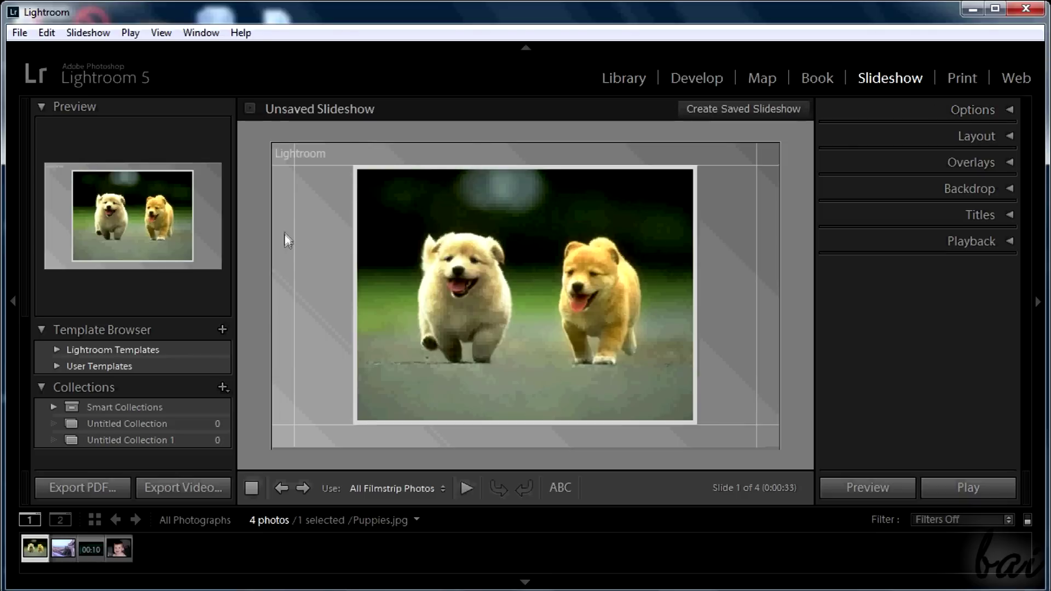
# Browse the city, baby and city slides in the filmstrip, ending on the puppy slide
pyautogui.click(63, 548)
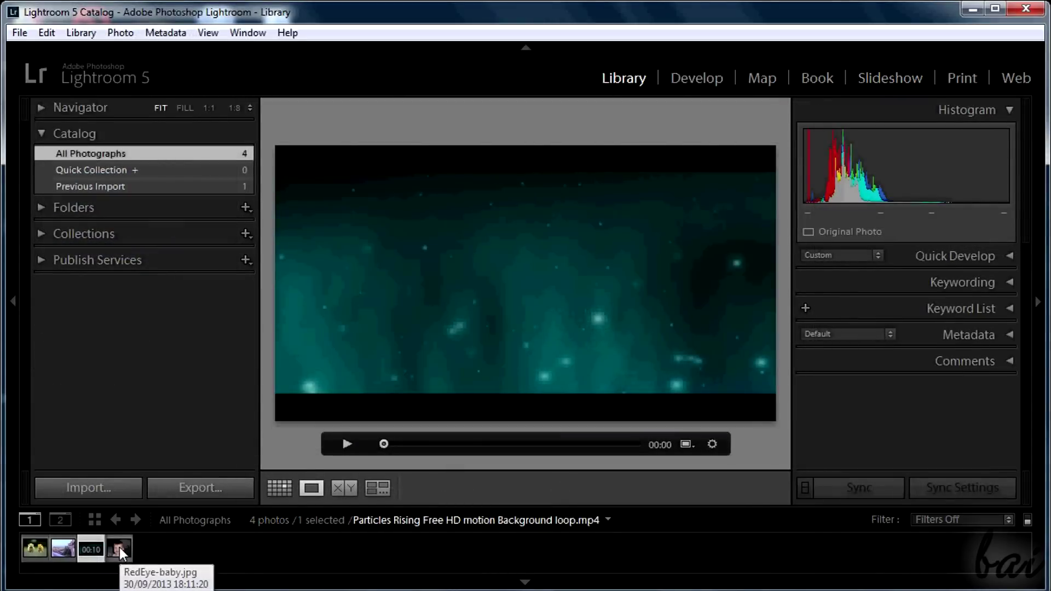
pyautogui.click(119, 548)
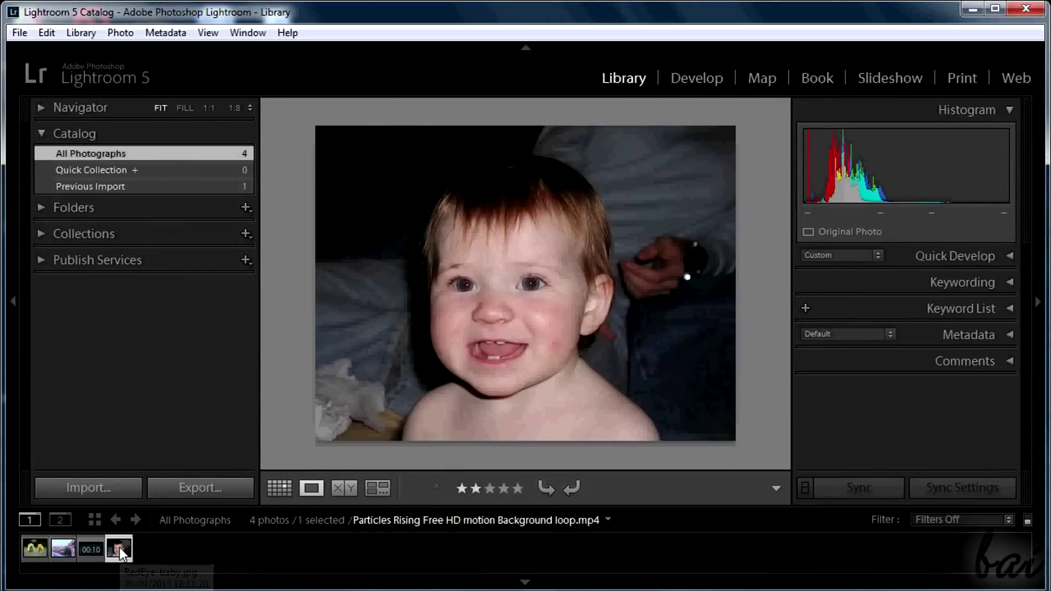
pyautogui.click(63, 550)
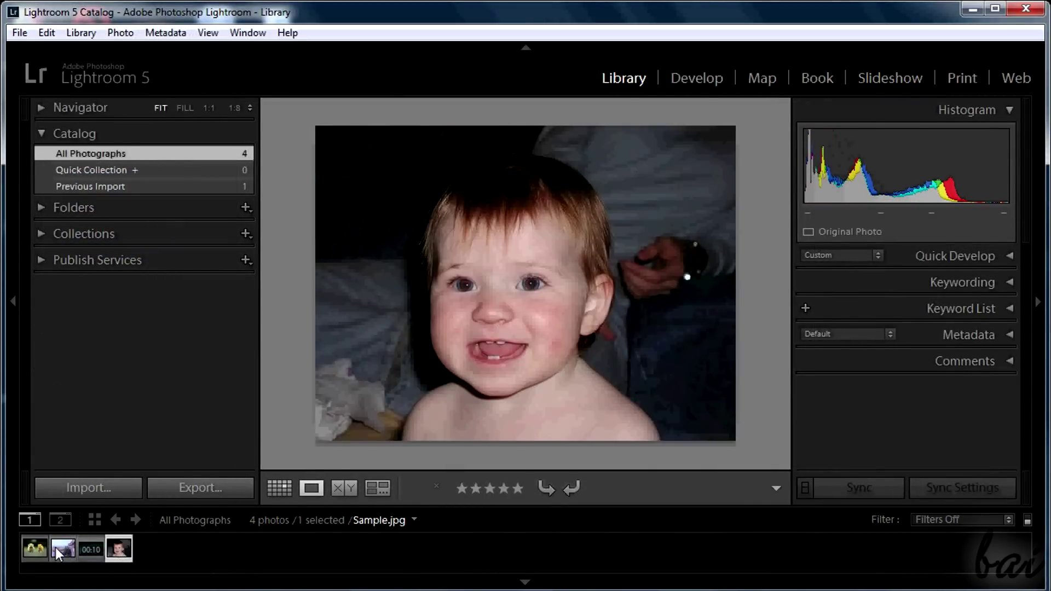
pyautogui.click(39, 547)
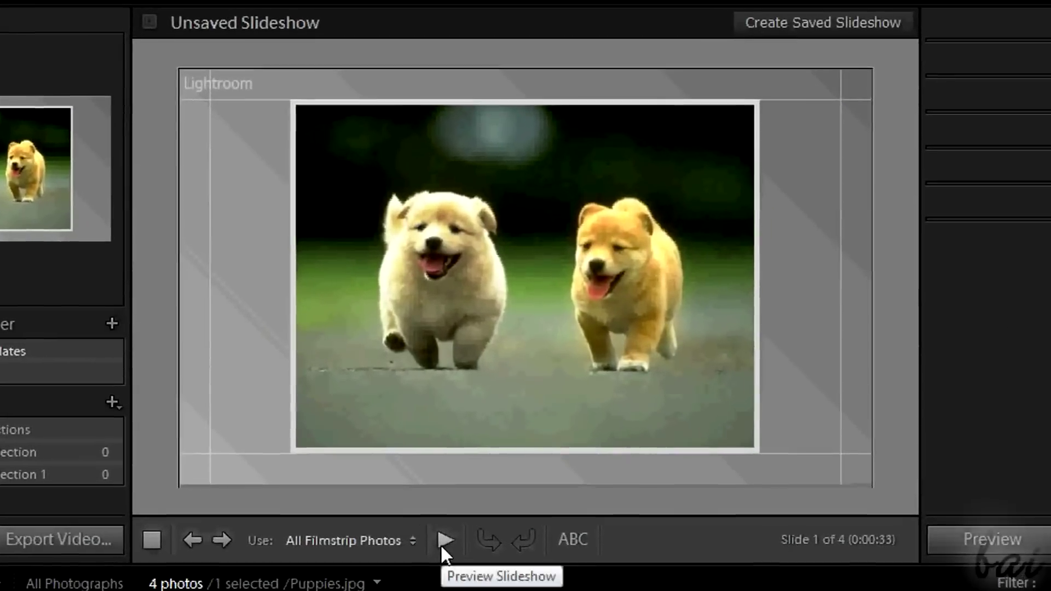
pyautogui.click(467, 487)
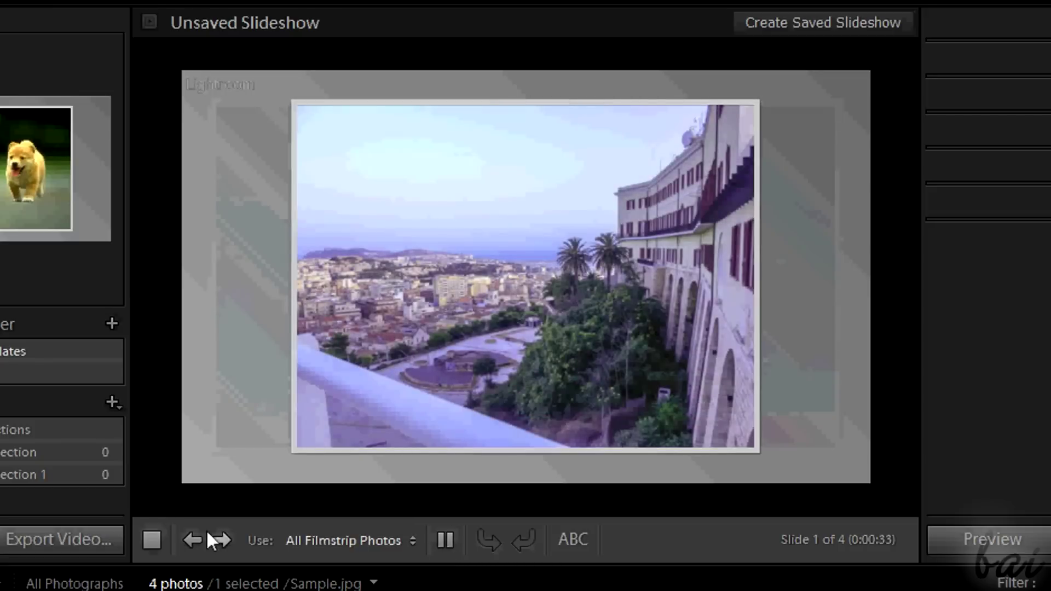
pyautogui.click(159, 541)
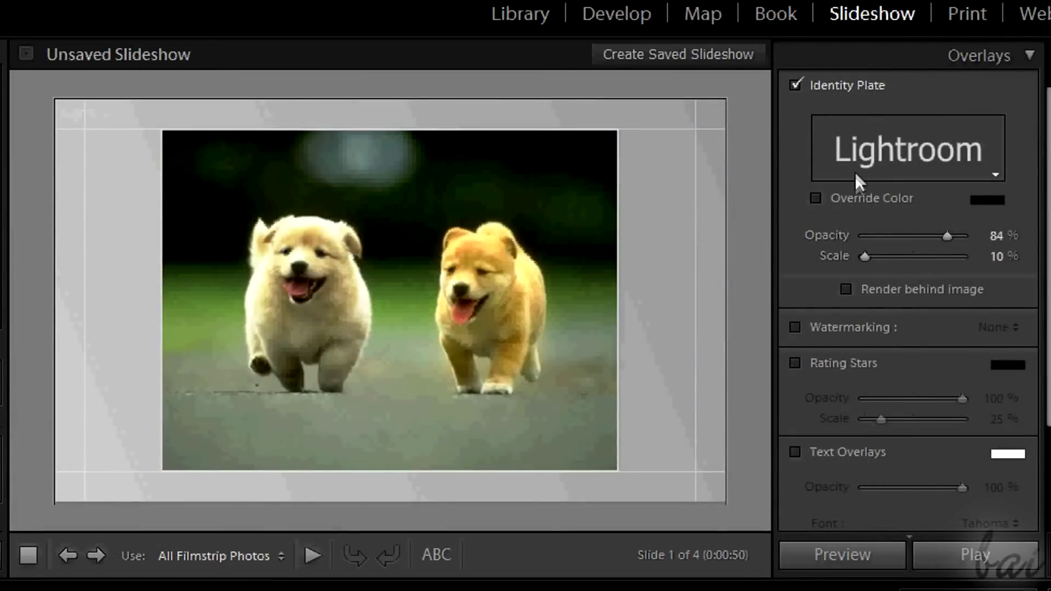
# Add a 'Photo 1' text overlay and enlarge it across the top of the puppy photo
pyautogui.scroll(-2, 868, 290)
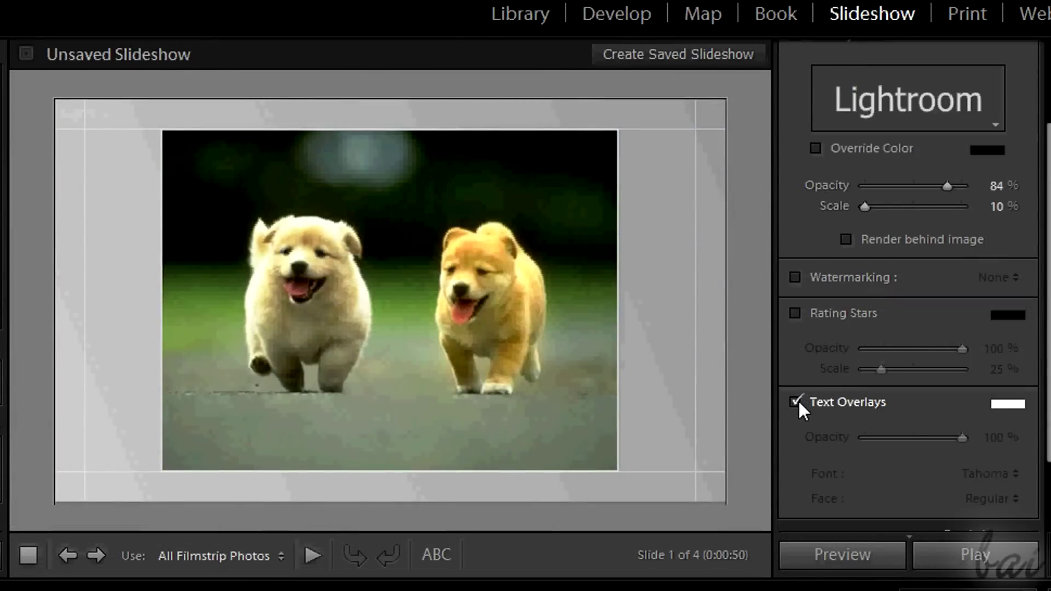
pyautogui.click(438, 555)
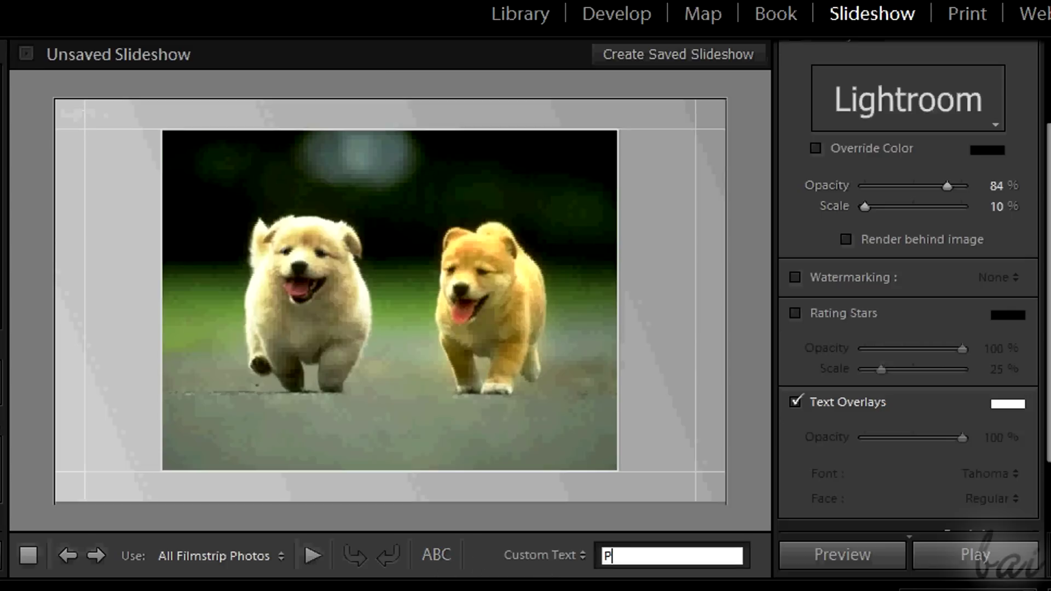
pyautogui.press('Return')
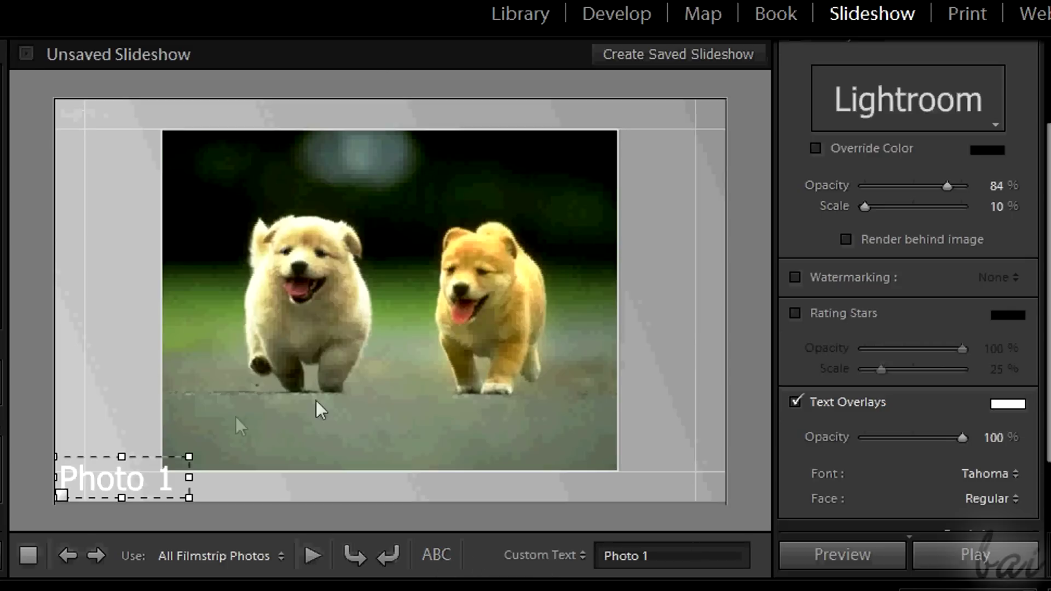
pyautogui.moveTo(148, 484); pyautogui.dragTo(416, 182)
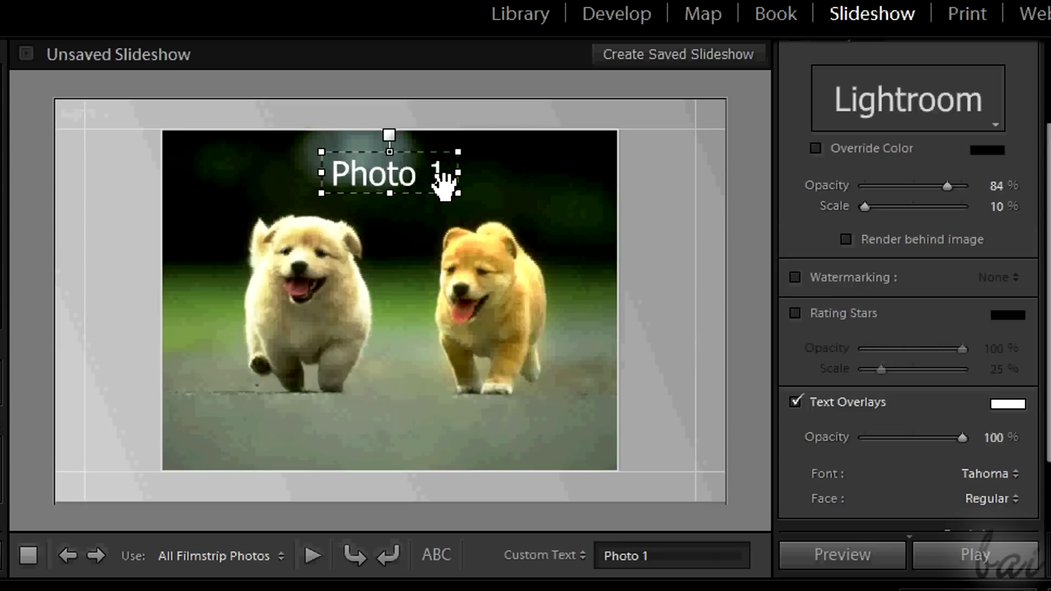
pyautogui.moveTo(457, 193); pyautogui.dragTo(488, 206)
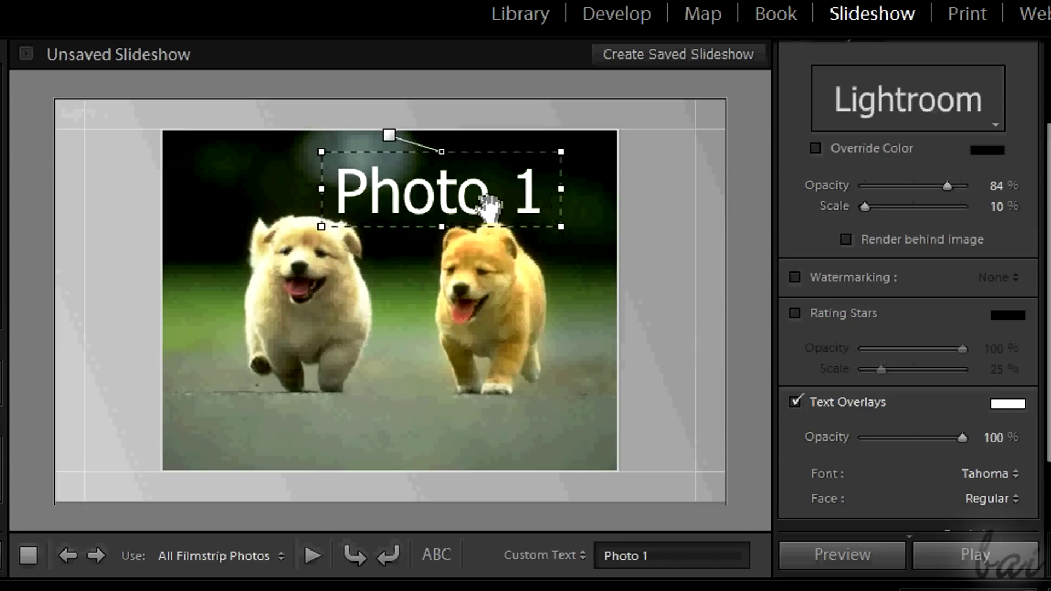
# Change the caption to 'Photo 2' and back to 'Photo 1', then deselect it
pyautogui.click(649, 557)
pyautogui.click(664, 556)
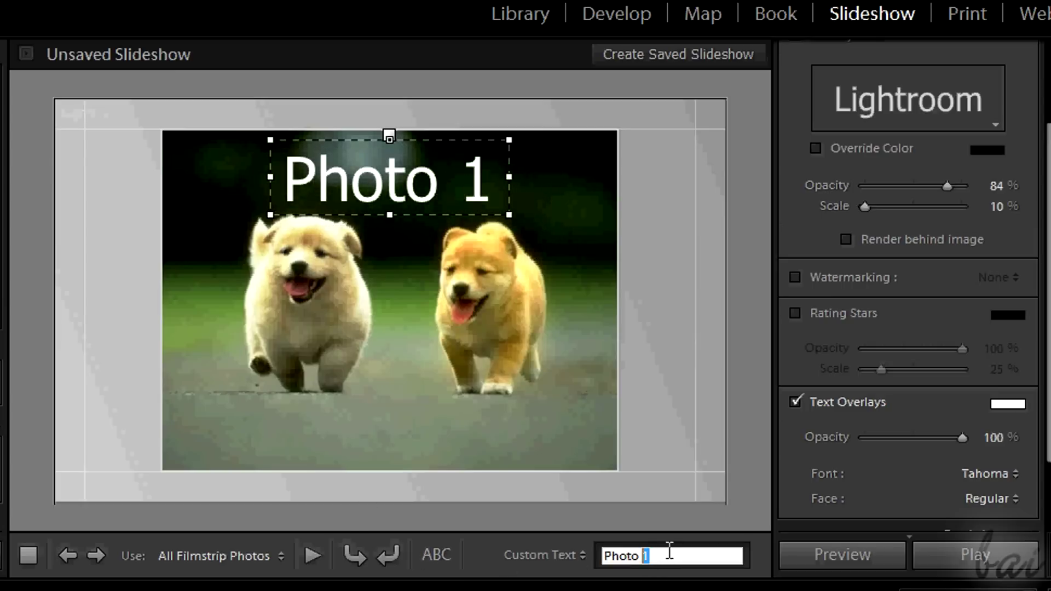
pyautogui.write('2')
pyautogui.press('Return')
pyautogui.click(674, 555)
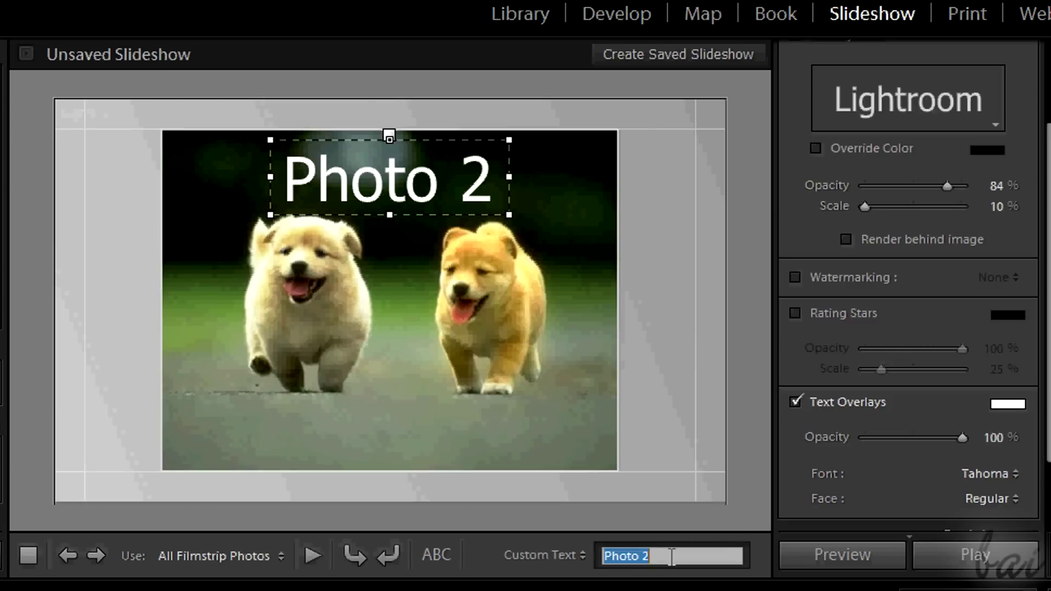
pyautogui.click(657, 556)
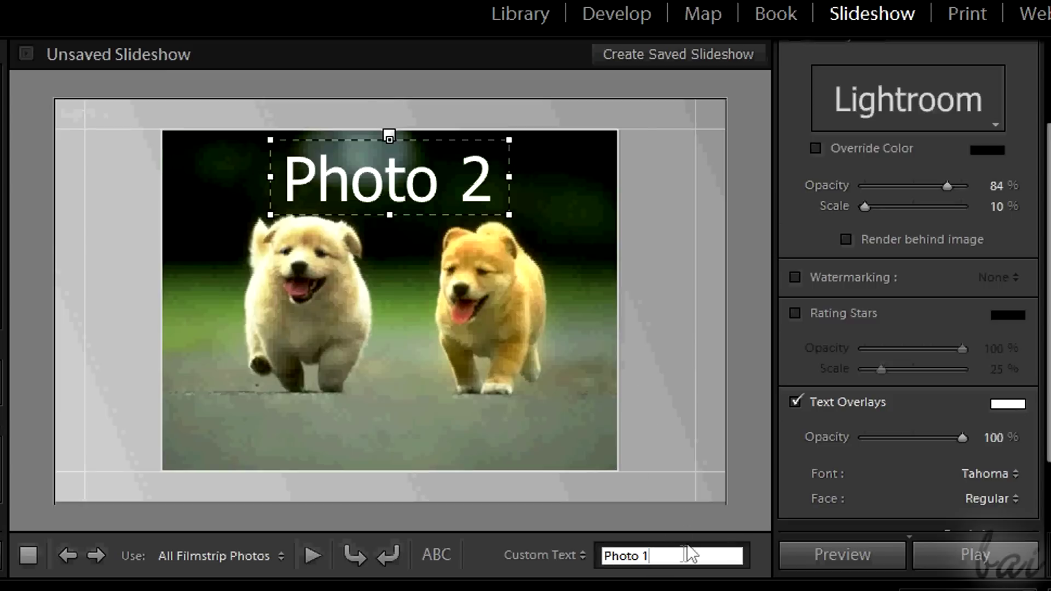
pyautogui.write('1')
pyautogui.press('Return')
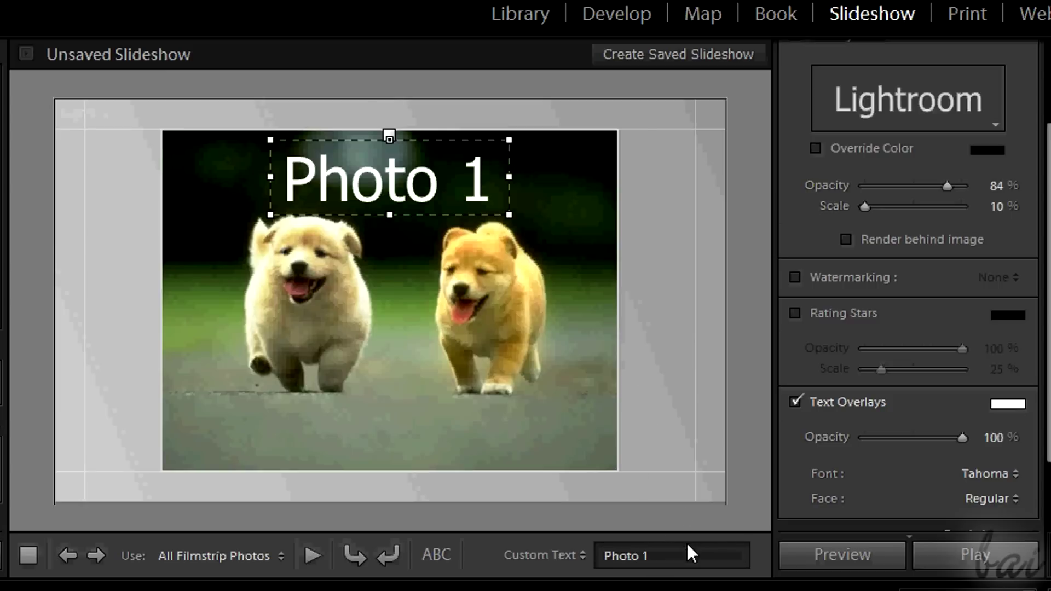
pyautogui.click(669, 307)
# Add a 'My dogs' caption at the photo's bottom centre, then delete it
pyautogui.click(434, 558)
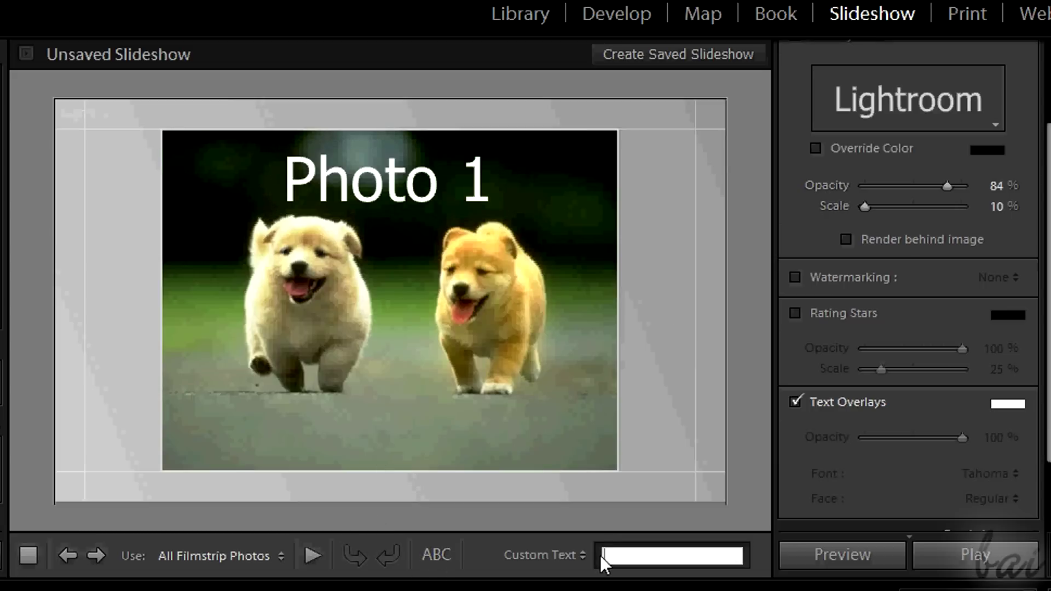
pyautogui.write('My dogs')
pyautogui.press('Return')
pyautogui.moveTo(164, 484); pyautogui.dragTo(439, 463)
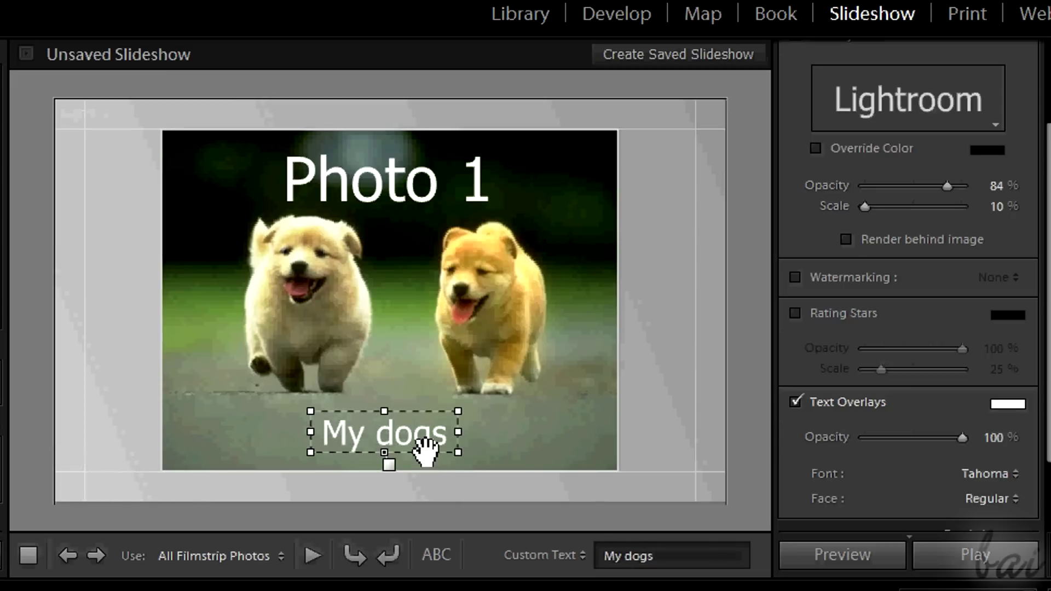
pyautogui.press('Delete')
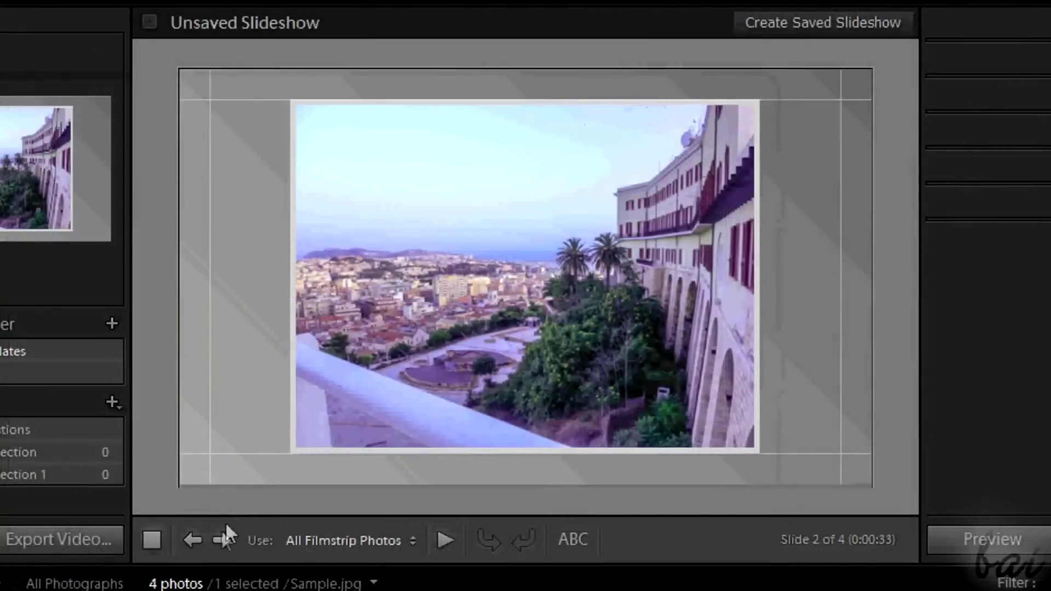
# Step forward through the slides, then back to the first slide
pyautogui.click(221, 540)
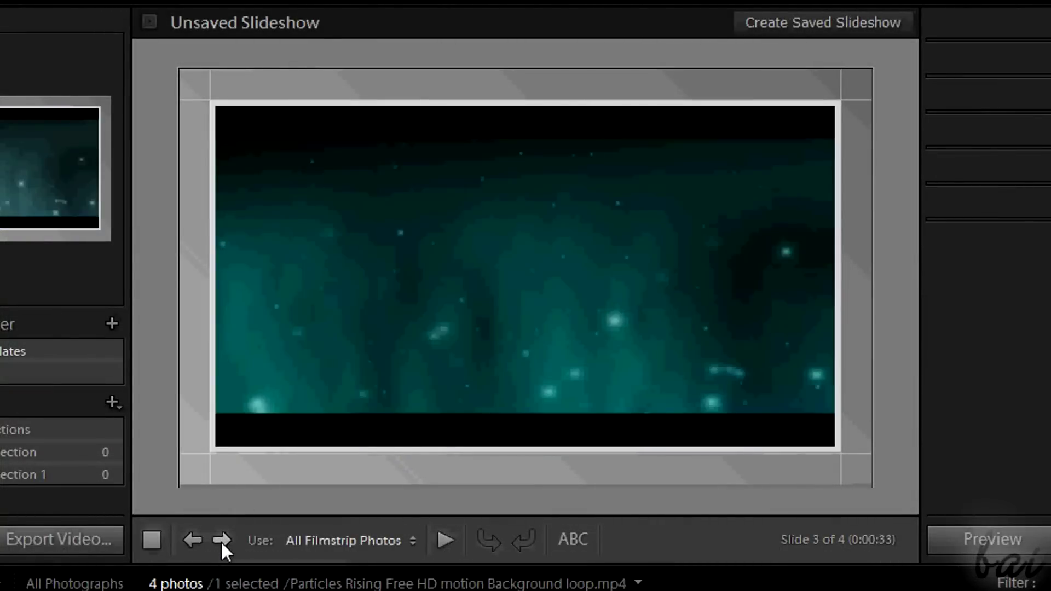
pyautogui.click(221, 540)
pyautogui.click(221, 540)
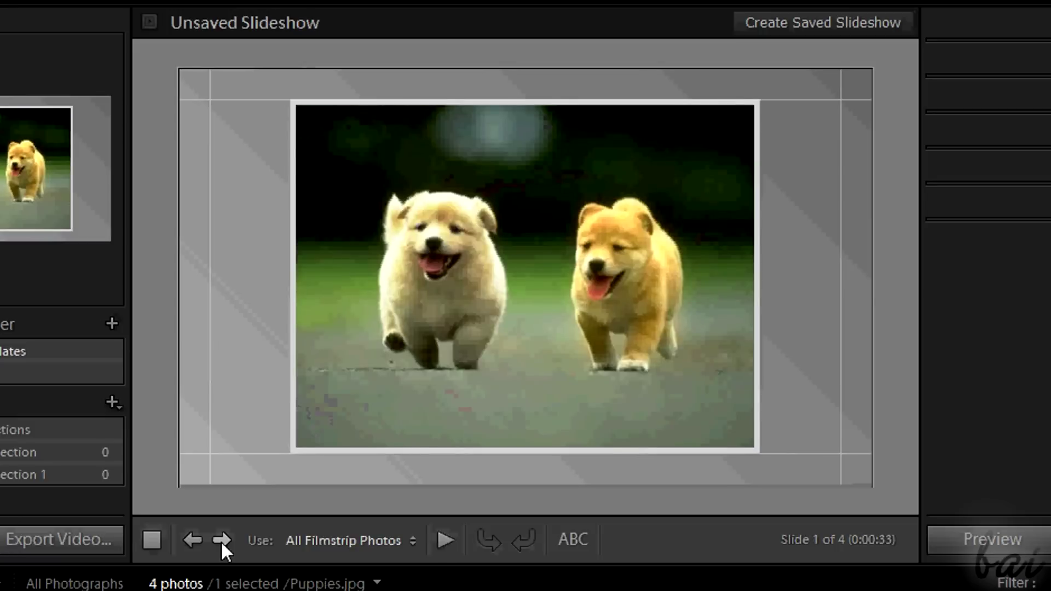
pyautogui.click(222, 540)
pyautogui.click(221, 540)
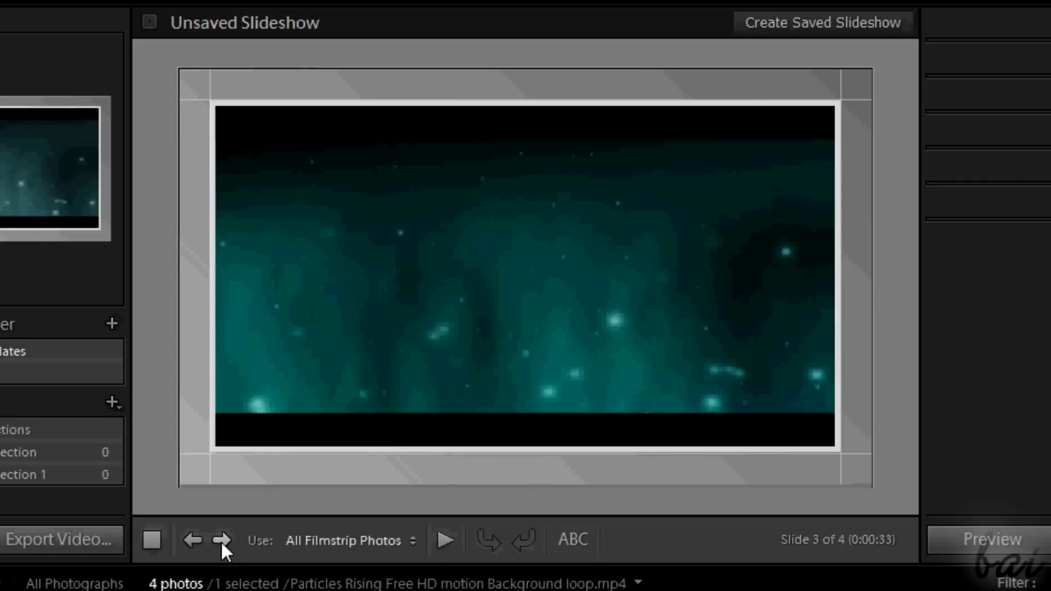
pyautogui.click(188, 540)
pyautogui.click(187, 539)
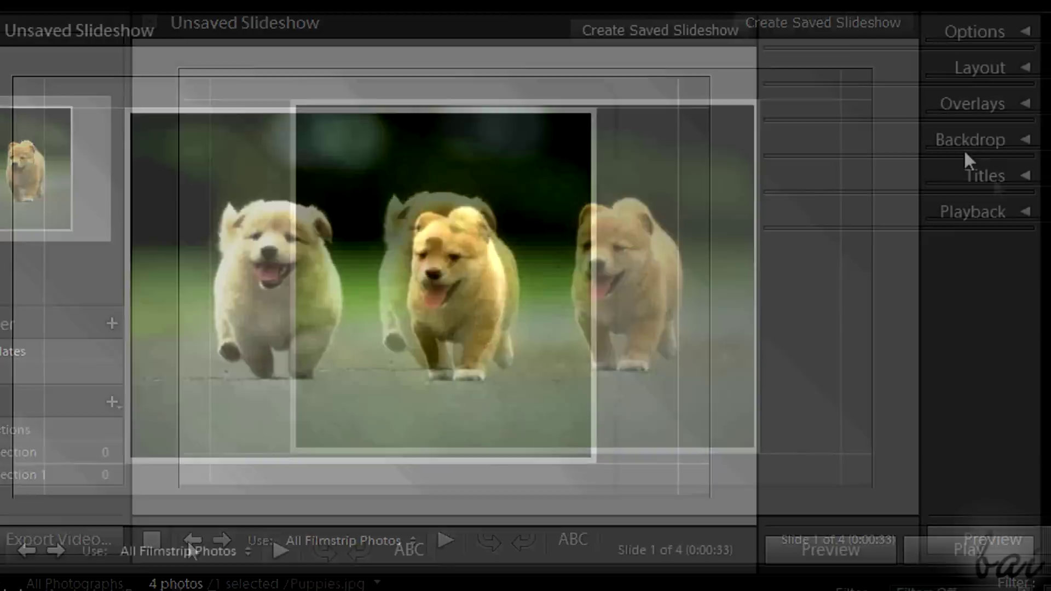
# Thin the photo's white stroke border and set the left margin to 56 px
pyautogui.click(1025, 31)
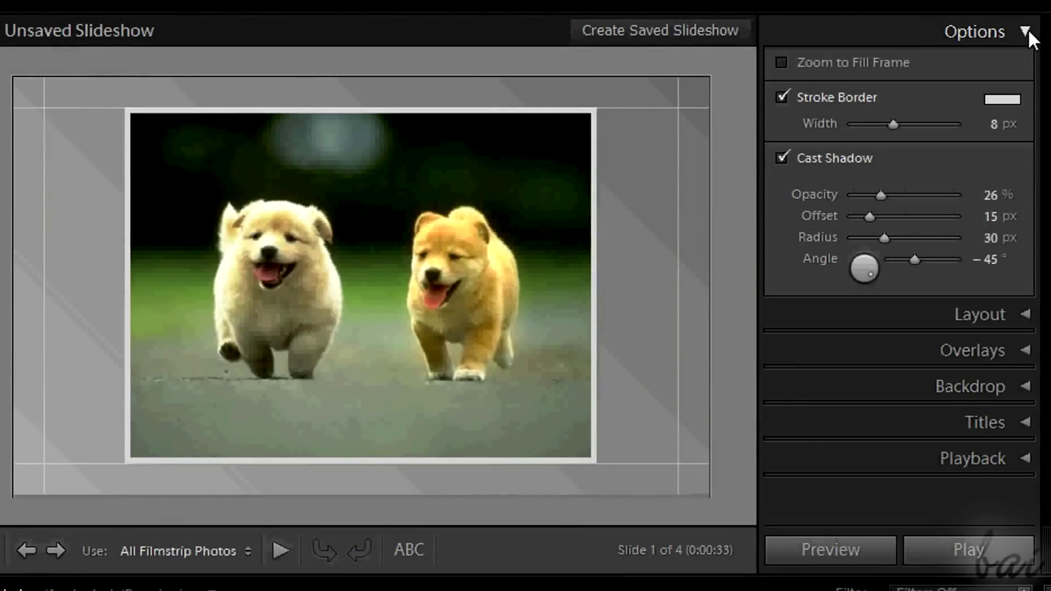
pyautogui.moveTo(893, 124)
pyautogui.mouseDown()
pyautogui.moveTo(919, 123)
pyautogui.moveTo(862, 124)
pyautogui.mouseUp()
pyautogui.click(1025, 31)
pyautogui.click(1013, 70)
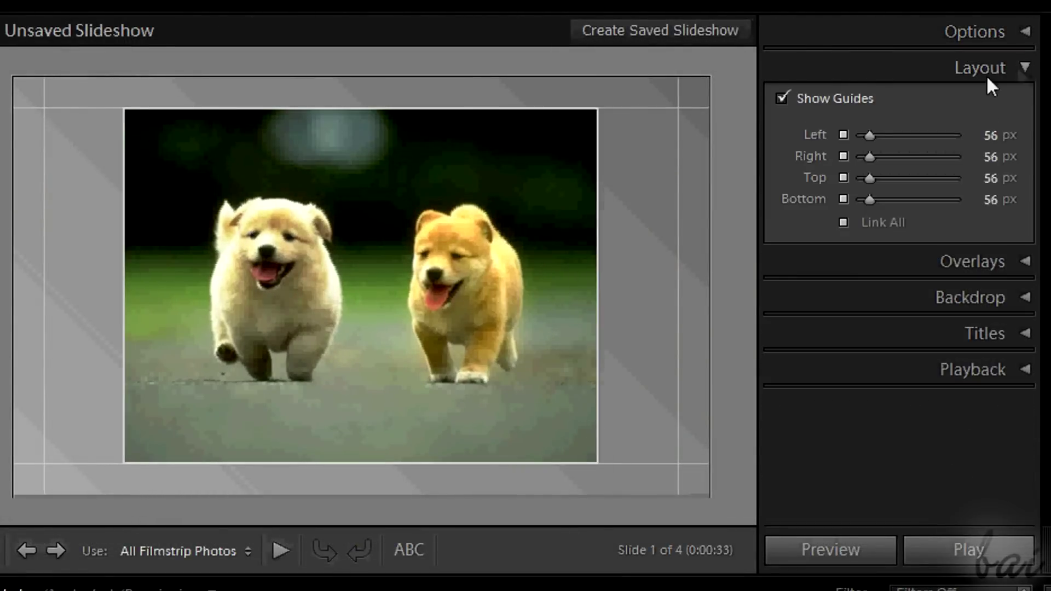
pyautogui.moveTo(875, 137)
pyautogui.mouseDown()
pyautogui.moveTo(898, 137)
pyautogui.moveTo(870, 136)
pyautogui.mouseUp()
pyautogui.click(1025, 68)
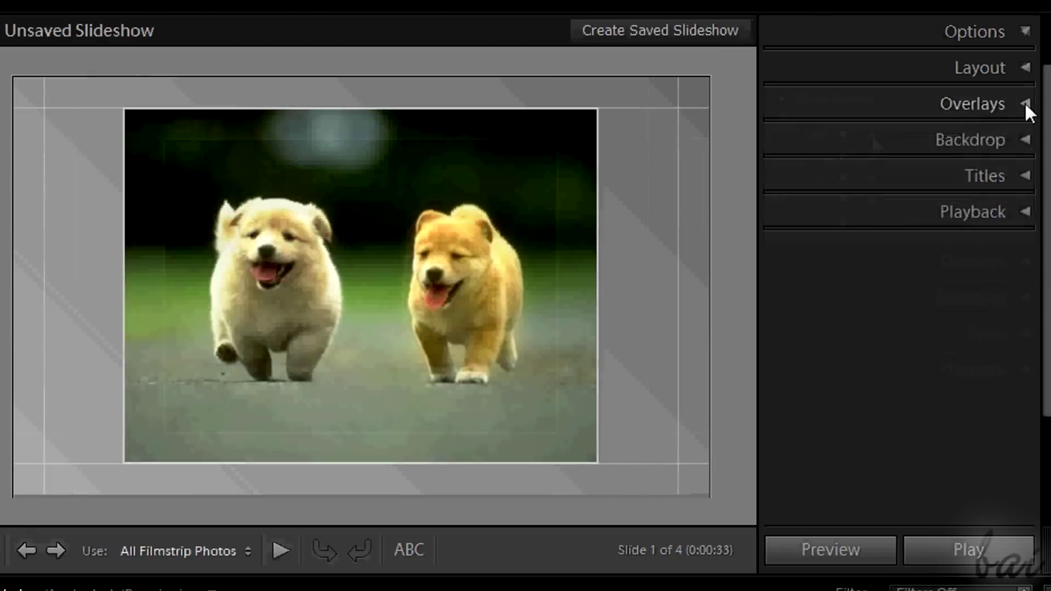
# Set the slideshow backdrop's Background Color to a saturated red
pyautogui.click(1025, 104)
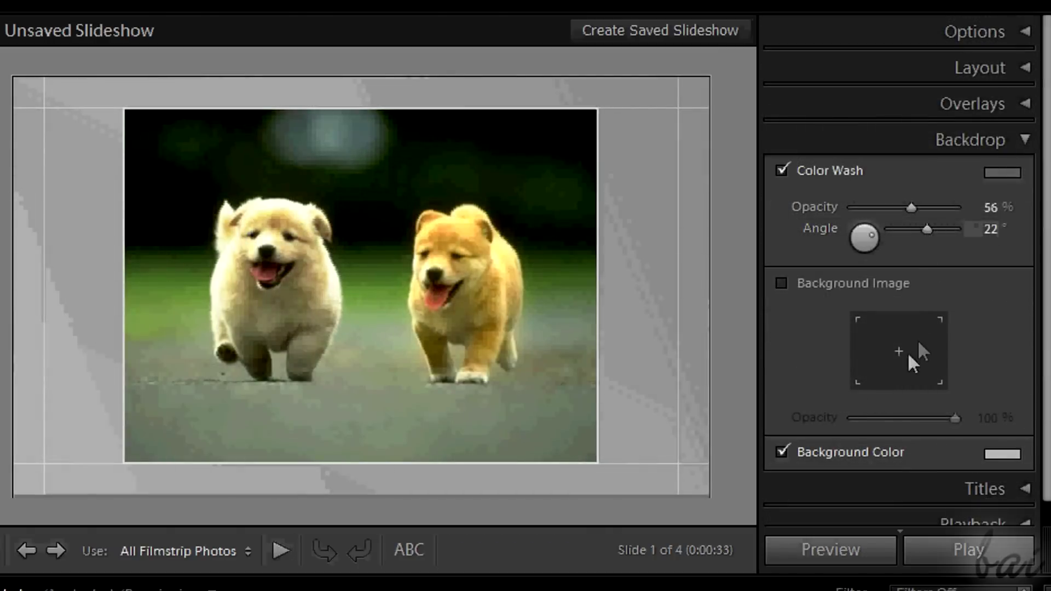
pyautogui.click(992, 452)
pyautogui.moveTo(900, 483); pyautogui.dragTo(898, 480)
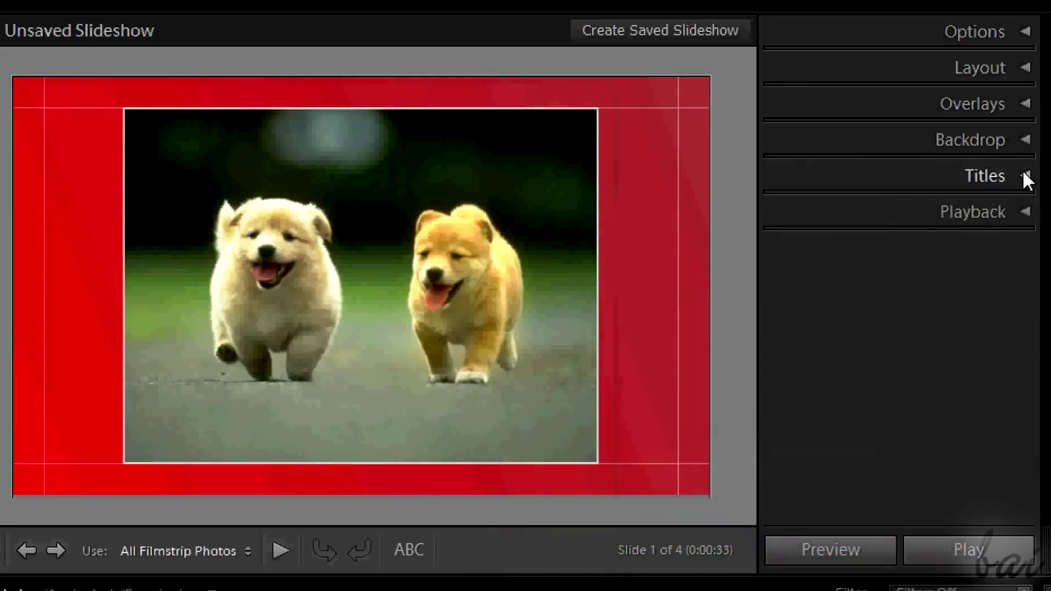
pyautogui.click(1022, 169)
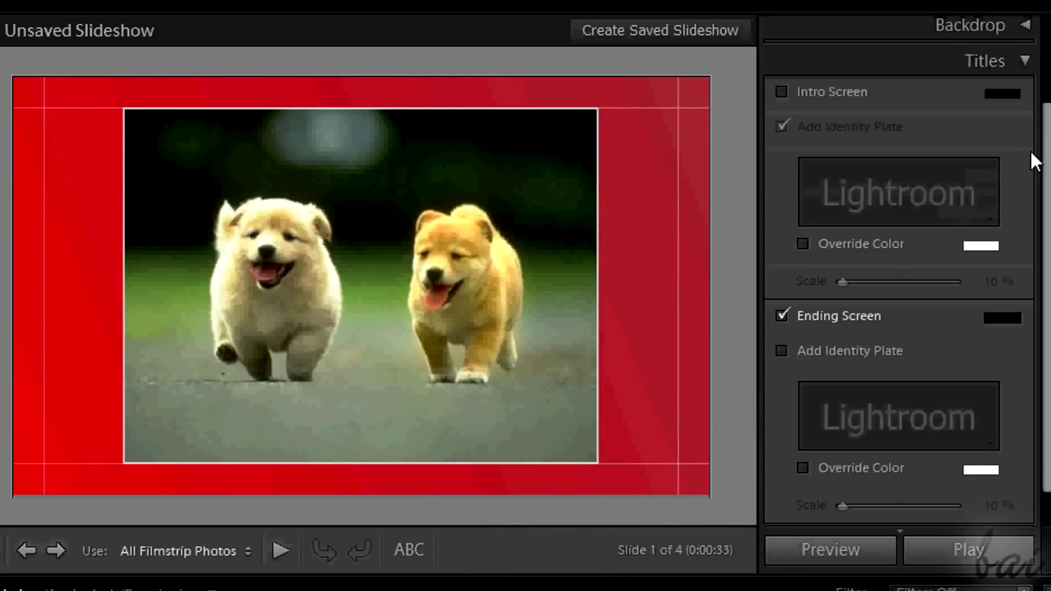
# Add an intro screen whose identity plate reads 'Intro', scaled up to 35%
pyautogui.click(780, 91)
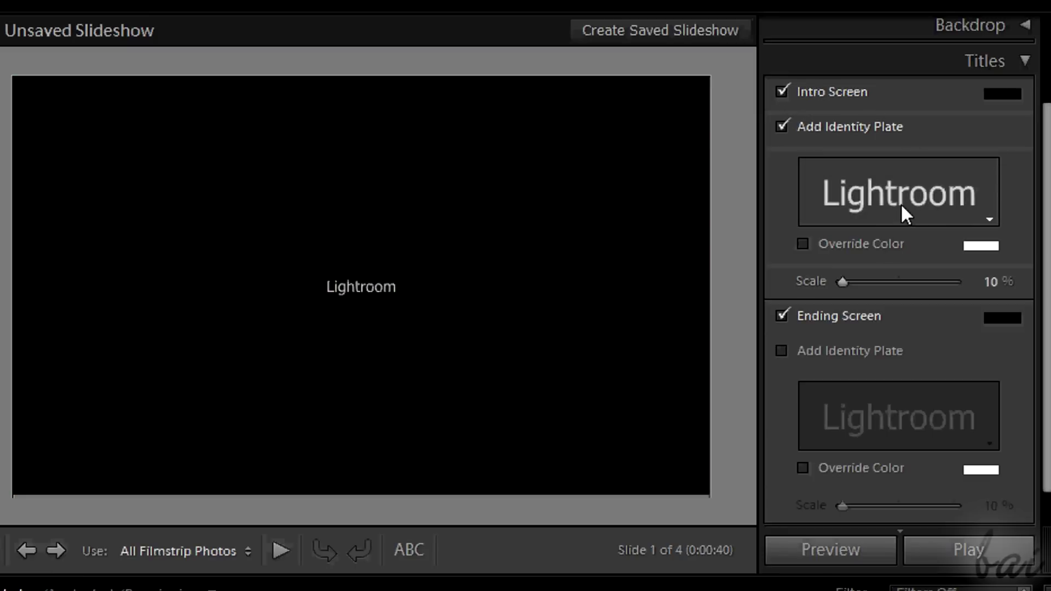
pyautogui.click(901, 203)
pyautogui.click(923, 252)
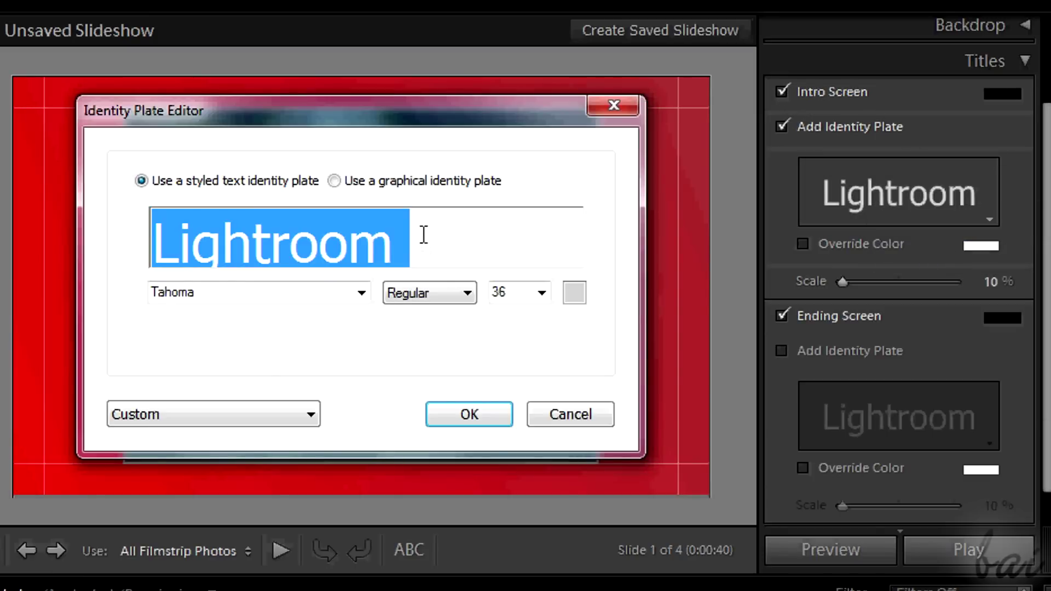
pyautogui.write('Intro')
pyautogui.click(472, 422)
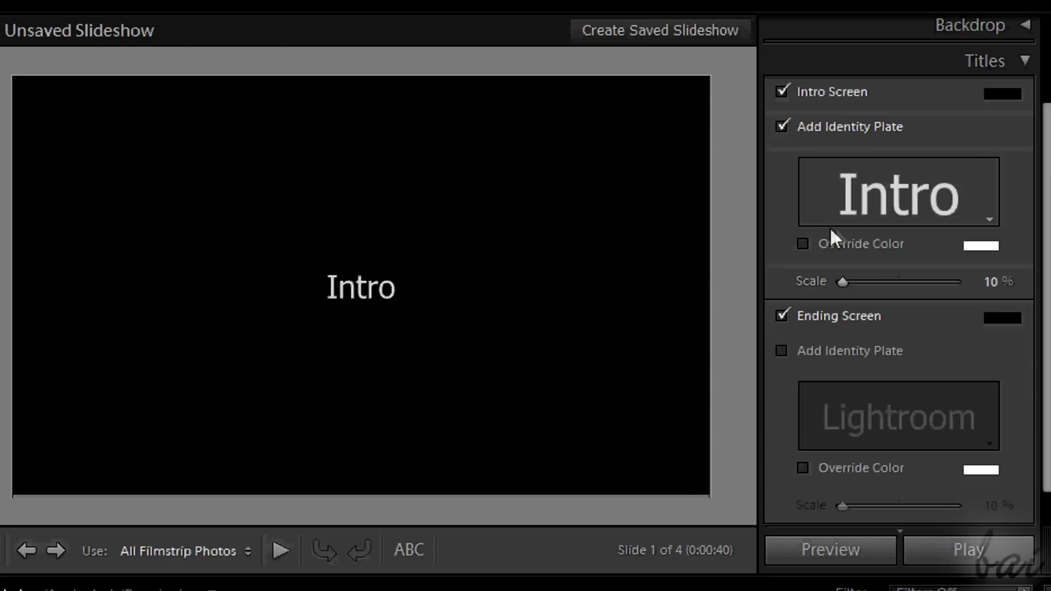
pyautogui.moveTo(842, 280); pyautogui.dragTo(874, 280)
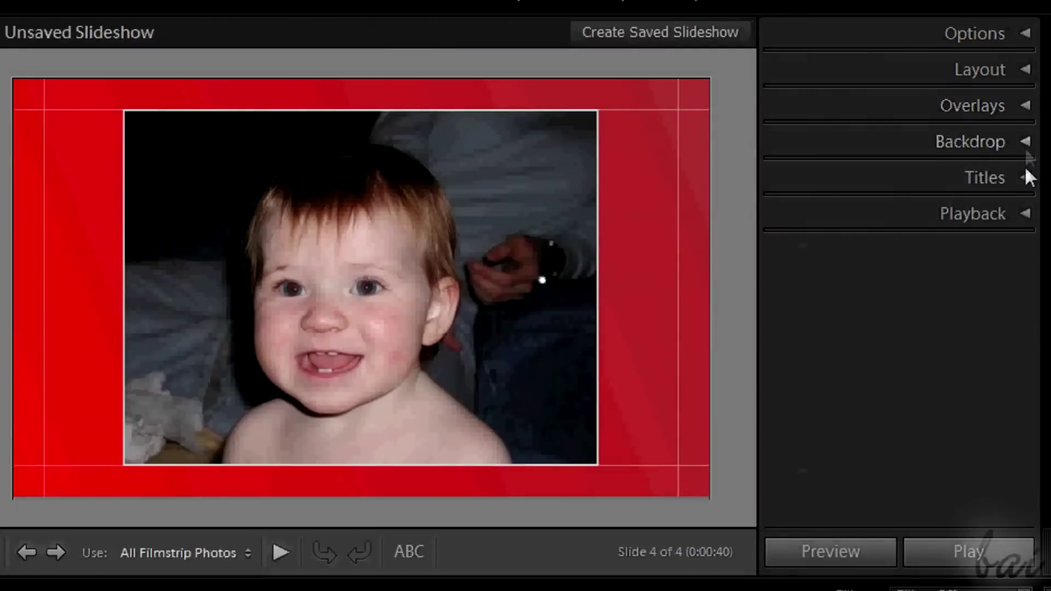
# In Playback, lengthen each slide's duration so the slideshow runs 50 seconds total
pyautogui.click(1025, 213)
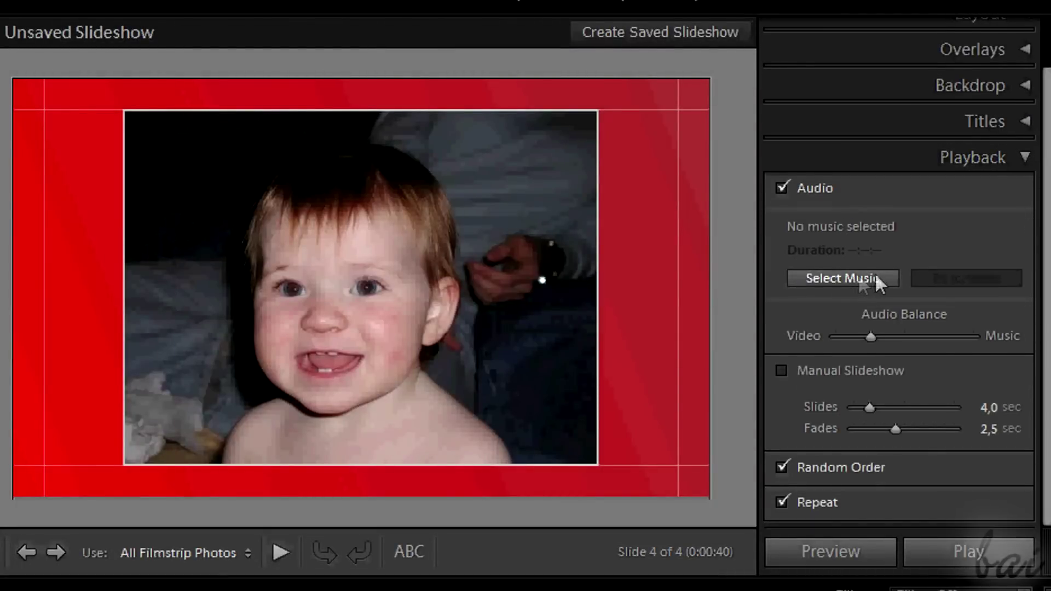
pyautogui.click(782, 371)
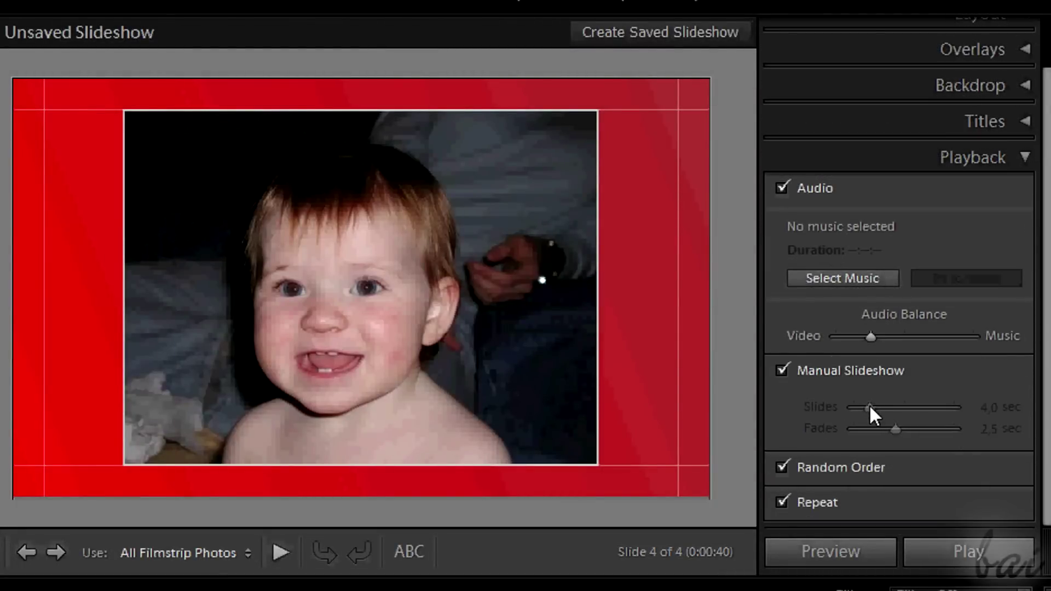
pyautogui.click(783, 372)
pyautogui.moveTo(871, 405); pyautogui.dragTo(905, 432)
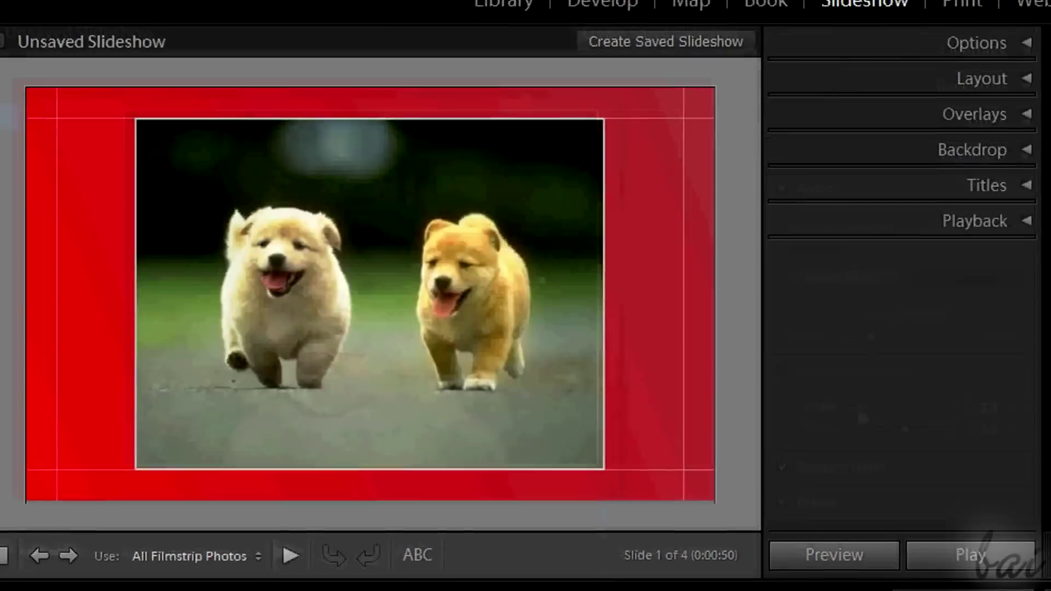
# Preview the slideshow, view the Export Video dialog, and step back to the previous slide
pyautogui.click(864, 552)
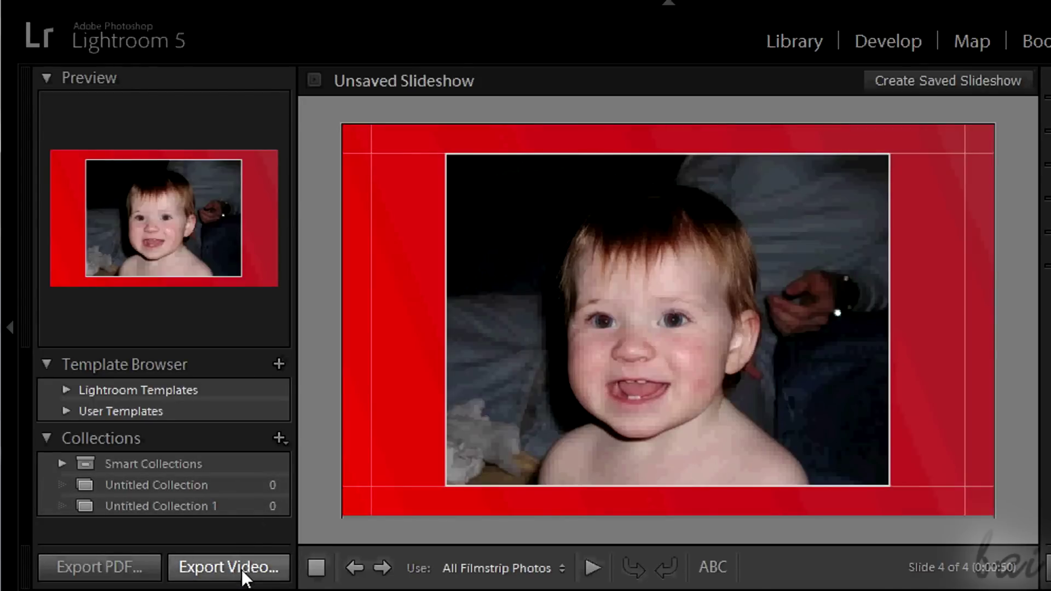
pyautogui.click(242, 569)
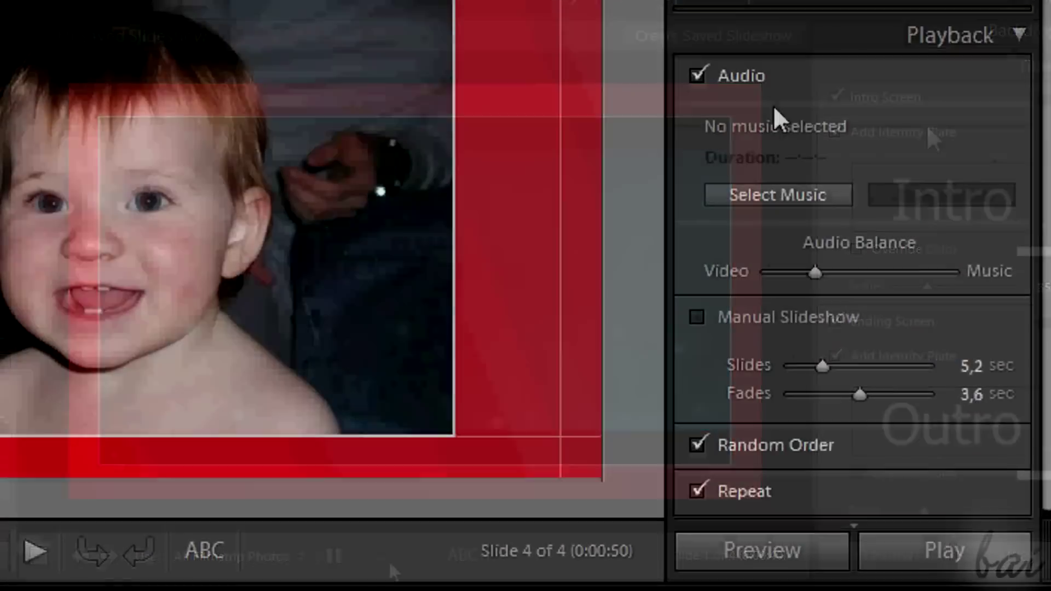
pyautogui.press('Left')
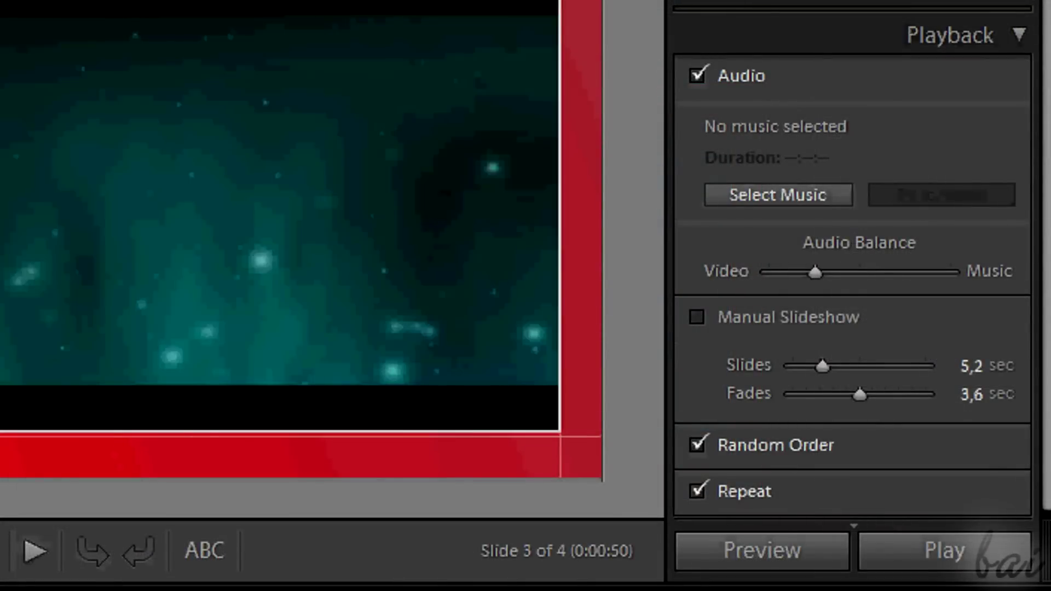